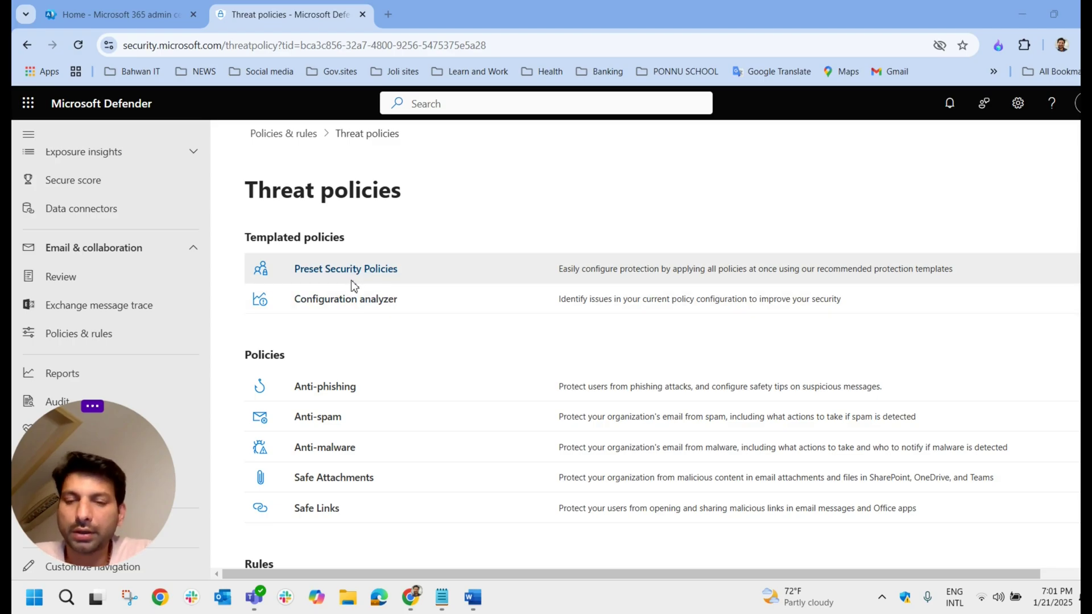
Switch to Fast Deployment of Security Measures.docx in Word, underline the phrase about three cloud-based security services, and circle the listed products in blue ink
{"action": "left_click", "coordinate": [473, 598]}
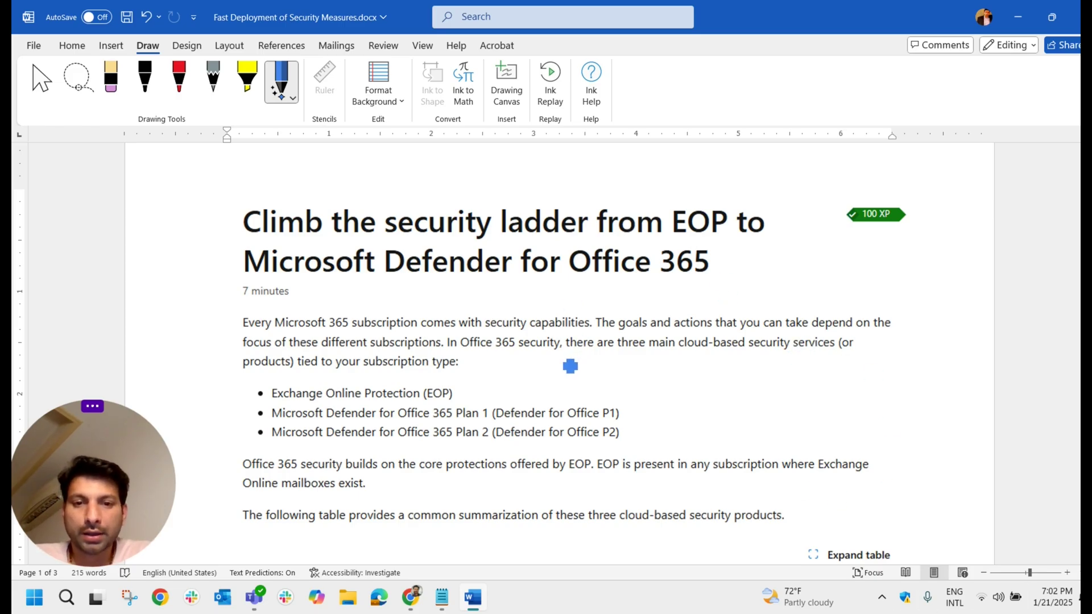
{"action": "left_click_drag", "start_coordinate": [571, 367], "coordinate": [853, 360]}
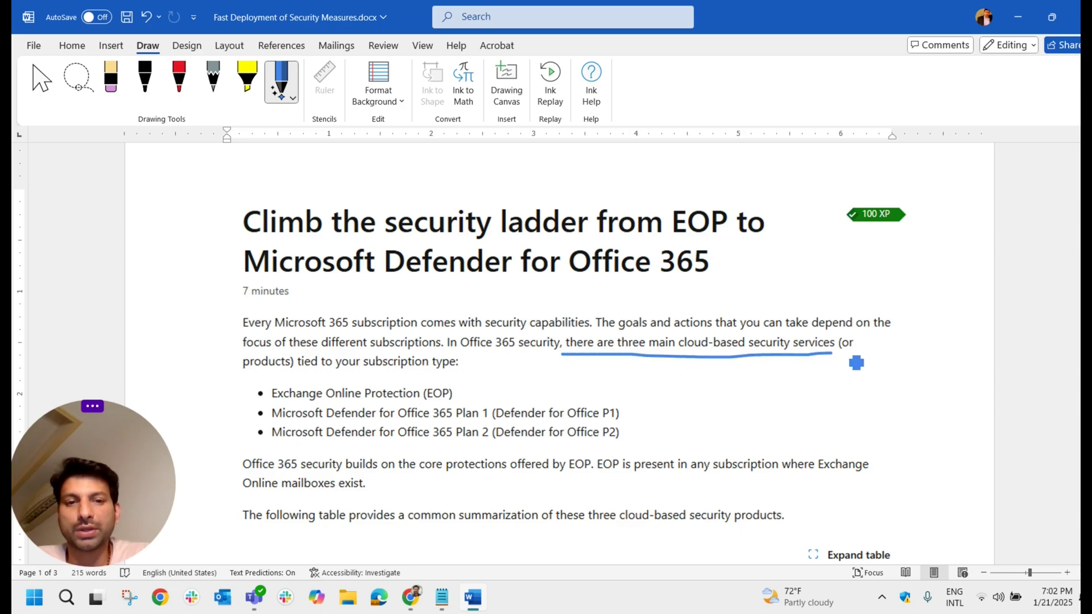
{"action": "mouse_move", "coordinate": [473, 400]}
{"action": "left_mouse_down"}
{"action": "mouse_move", "coordinate": [485, 417]}
{"action": "mouse_move", "coordinate": [614, 391]}
{"action": "mouse_move", "coordinate": [637, 454]}
{"action": "mouse_move", "coordinate": [285, 455]}
{"action": "mouse_move", "coordinate": [243, 422]}
{"action": "mouse_move", "coordinate": [633, 414]}
{"action": "left_mouse_up"}
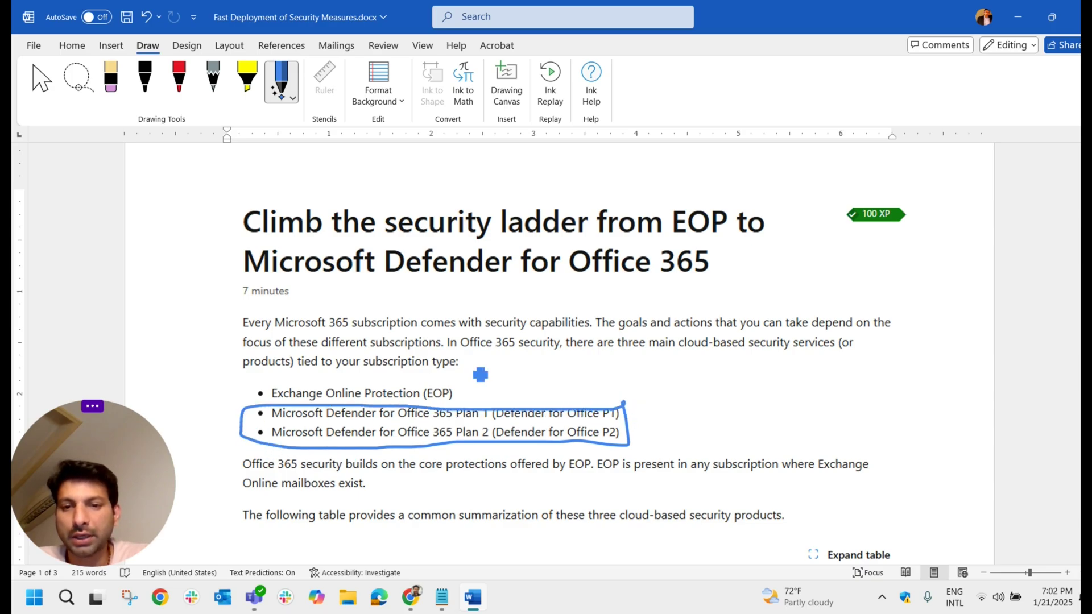
{"action": "mouse_move", "coordinate": [225, 380]}
{"action": "left_mouse_down"}
{"action": "mouse_move", "coordinate": [231, 449]}
{"action": "mouse_move", "coordinate": [658, 455]}
{"action": "mouse_move", "coordinate": [640, 383]}
{"action": "mouse_move", "coordinate": [226, 380]}
{"action": "mouse_move", "coordinate": [294, 414]}
{"action": "mouse_move", "coordinate": [414, 419]}
{"action": "mouse_move", "coordinate": [490, 397]}
{"action": "mouse_move", "coordinate": [292, 390]}
{"action": "left_mouse_up"}
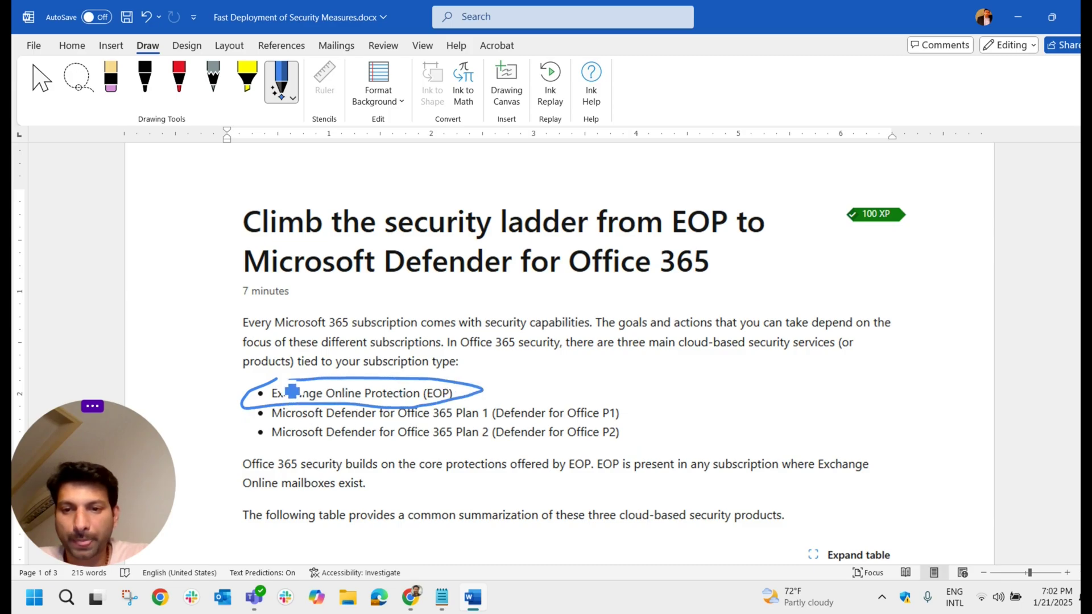
Ink a check mark beside the Exchange Online Protection bullet and underline the sentence on EOP in subscriptions with Exchange Online mailboxes
{"action": "mouse_move", "coordinate": [328, 475]}
{"action": "left_mouse_down"}
{"action": "mouse_move", "coordinate": [451, 460]}
{"action": "mouse_move", "coordinate": [263, 460]}
{"action": "mouse_move", "coordinate": [253, 477]}
{"action": "left_mouse_up"}
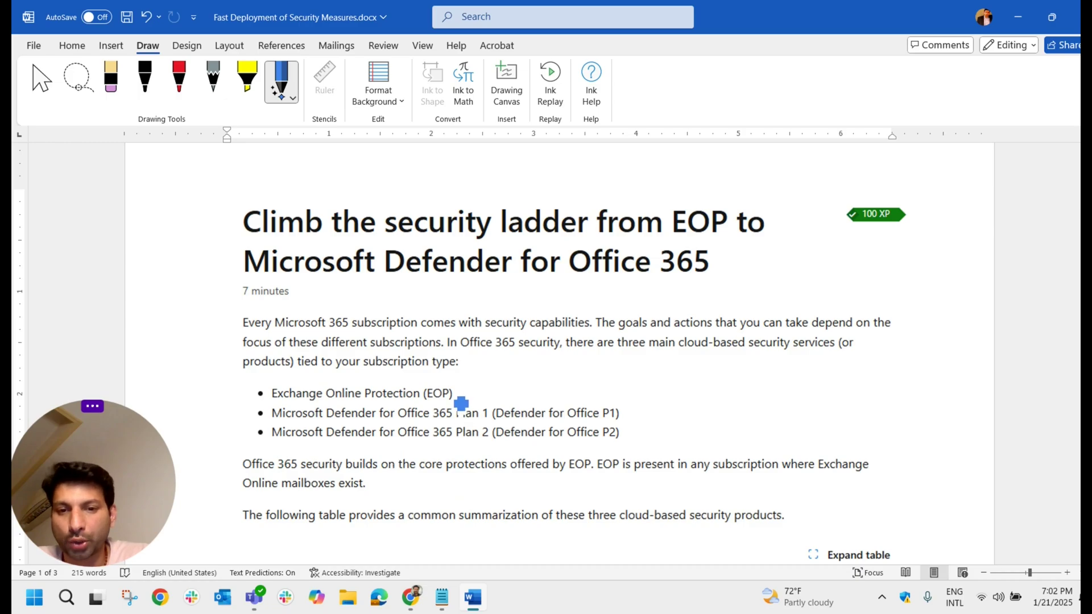
{"action": "left_click_drag", "start_coordinate": [453, 394], "coordinate": [492, 374]}
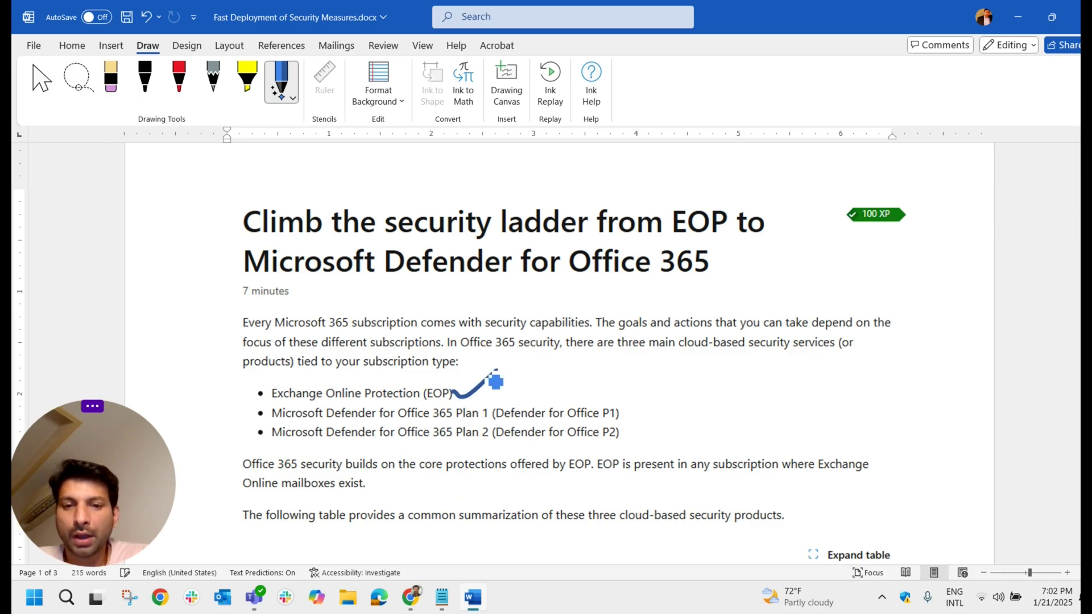
{"action": "left_click", "coordinate": [593, 480]}
{"action": "left_click_drag", "start_coordinate": [597, 483], "coordinate": [729, 478]}
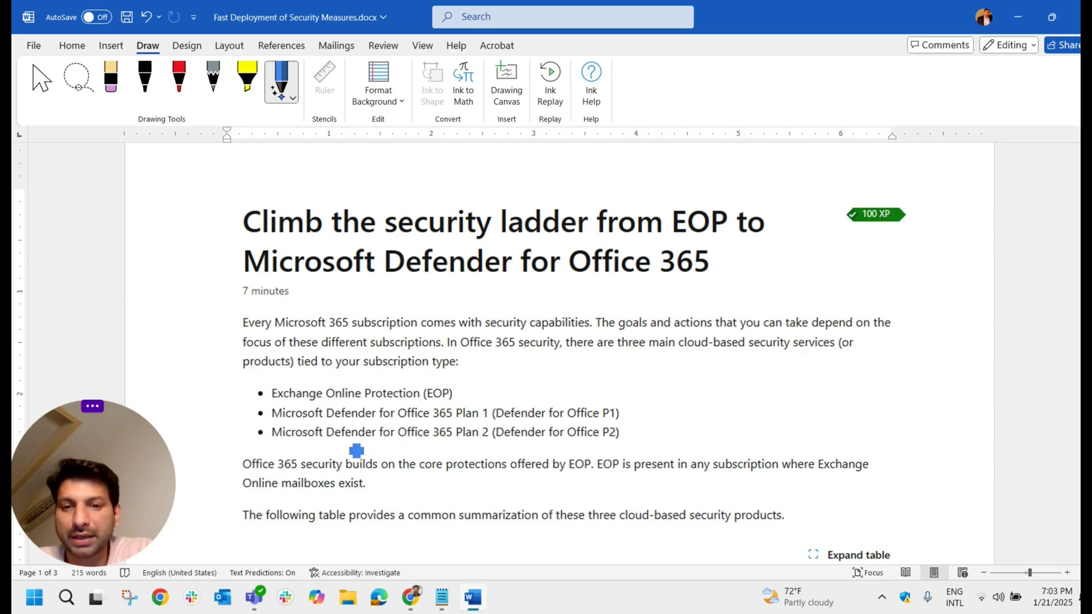
Tick the EOP bullet again in blue ink and circle the two Microsoft Defender for Office 365 plan bullets
{"action": "mouse_move", "coordinate": [465, 403]}
{"action": "left_mouse_down"}
{"action": "mouse_move", "coordinate": [488, 415]}
{"action": "mouse_move", "coordinate": [531, 379]}
{"action": "left_mouse_up"}
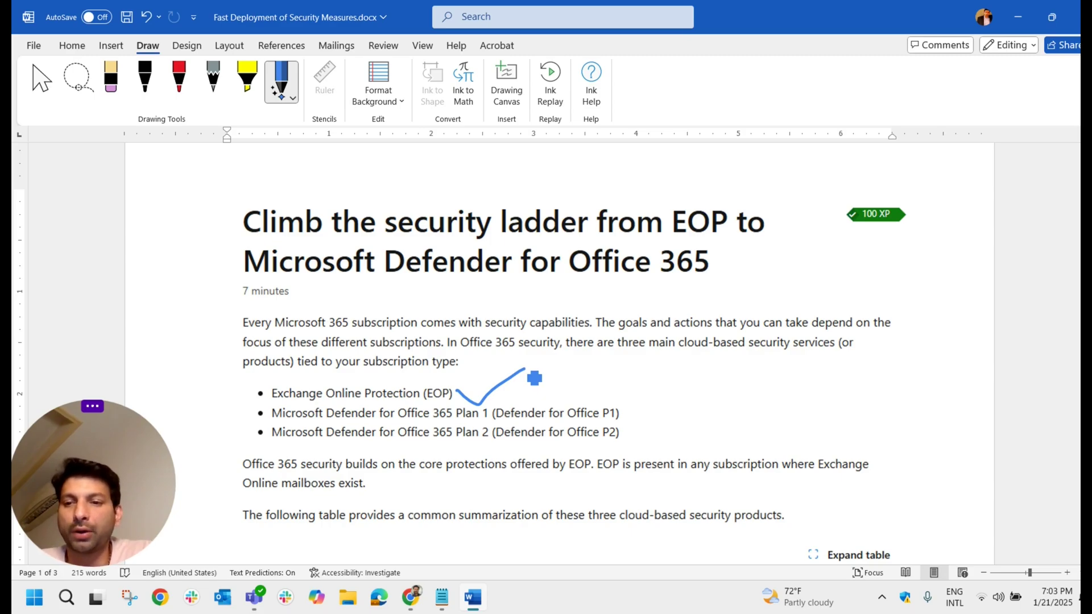
{"action": "mouse_move", "coordinate": [251, 407]}
{"action": "left_mouse_down"}
{"action": "mouse_move", "coordinate": [284, 452]}
{"action": "mouse_move", "coordinate": [583, 450]}
{"action": "mouse_move", "coordinate": [658, 417]}
{"action": "mouse_move", "coordinate": [265, 416]}
{"action": "left_mouse_up"}
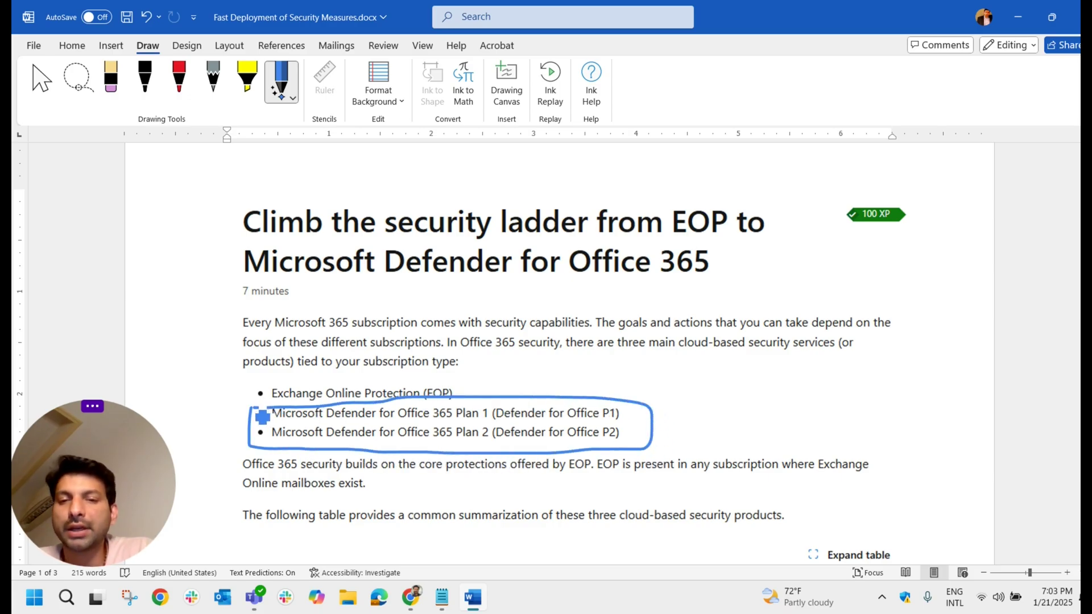
{"action": "mouse_move", "coordinate": [253, 380]}
{"action": "left_mouse_down"}
{"action": "mouse_move", "coordinate": [259, 415]}
{"action": "mouse_move", "coordinate": [486, 414]}
{"action": "mouse_move", "coordinate": [429, 392]}
{"action": "mouse_move", "coordinate": [263, 392]}
{"action": "mouse_move", "coordinate": [245, 444]}
{"action": "mouse_move", "coordinate": [335, 460]}
{"action": "mouse_move", "coordinate": [601, 458]}
{"action": "mouse_move", "coordinate": [660, 433]}
{"action": "mouse_move", "coordinate": [514, 410]}
{"action": "mouse_move", "coordinate": [264, 412]}
{"action": "mouse_move", "coordinate": [244, 433]}
{"action": "left_mouse_up"}
Switch to Microsoft Defender in Chrome and open Threat policies from the Policies & rules page
{"action": "left_click", "coordinate": [410, 597]}
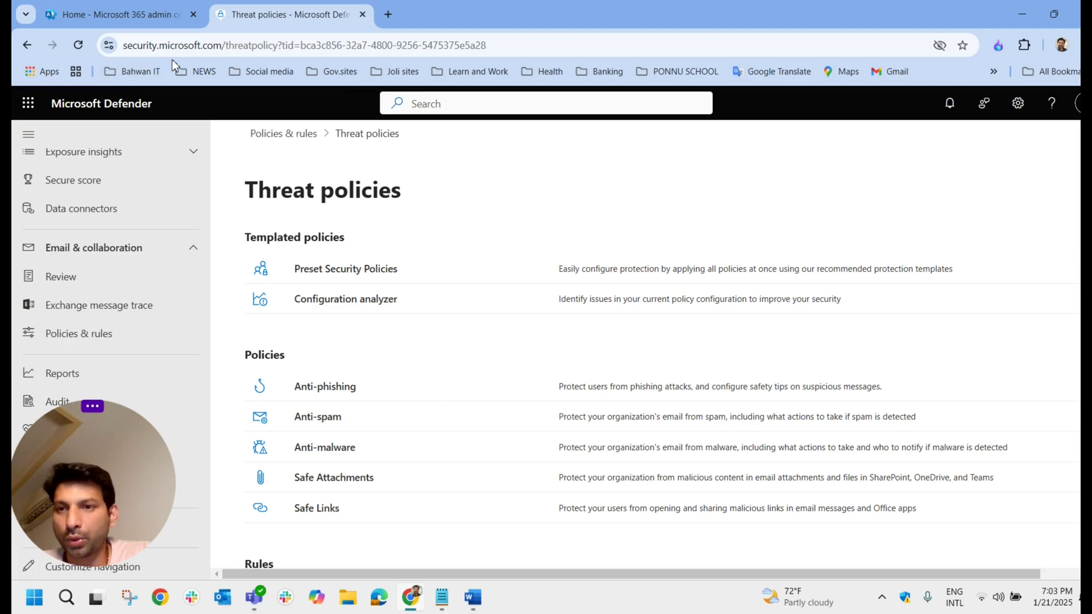
{"action": "left_click", "coordinate": [218, 45]}
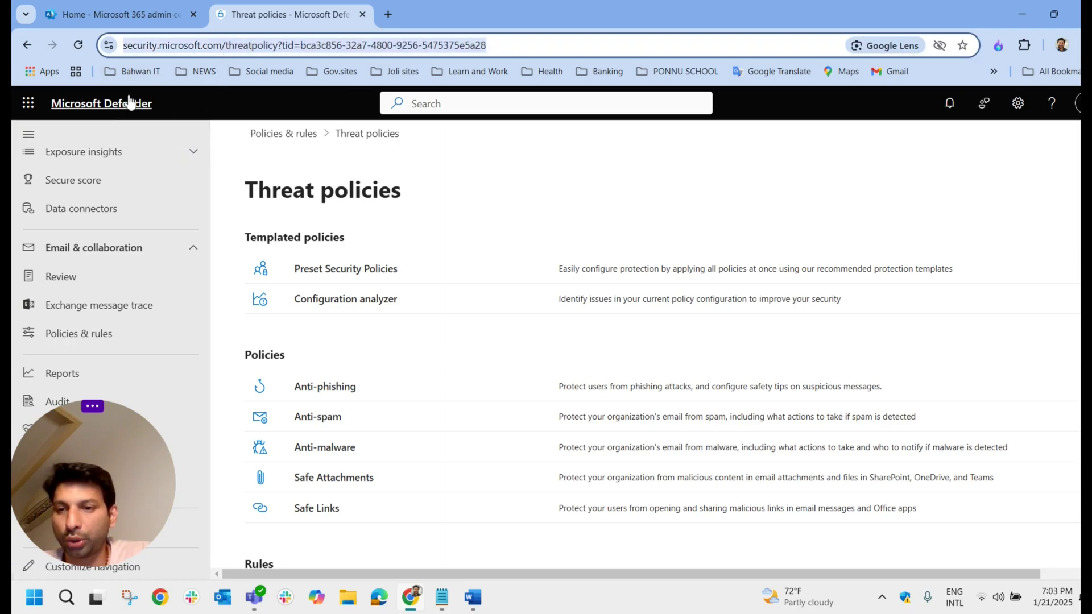
{"action": "left_click", "coordinate": [75, 341]}
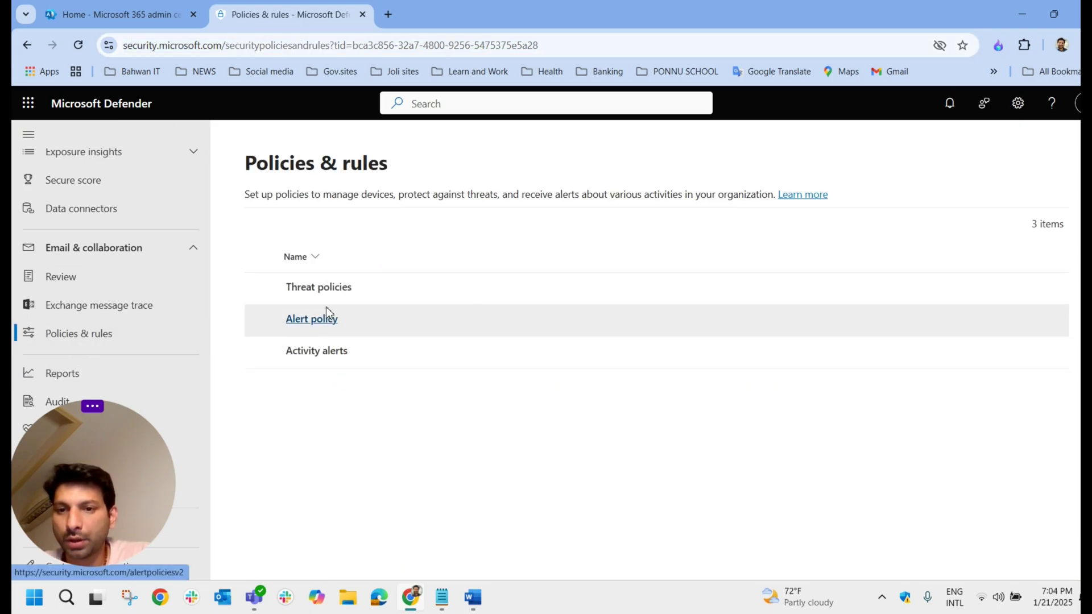
{"action": "left_click", "coordinate": [317, 290]}
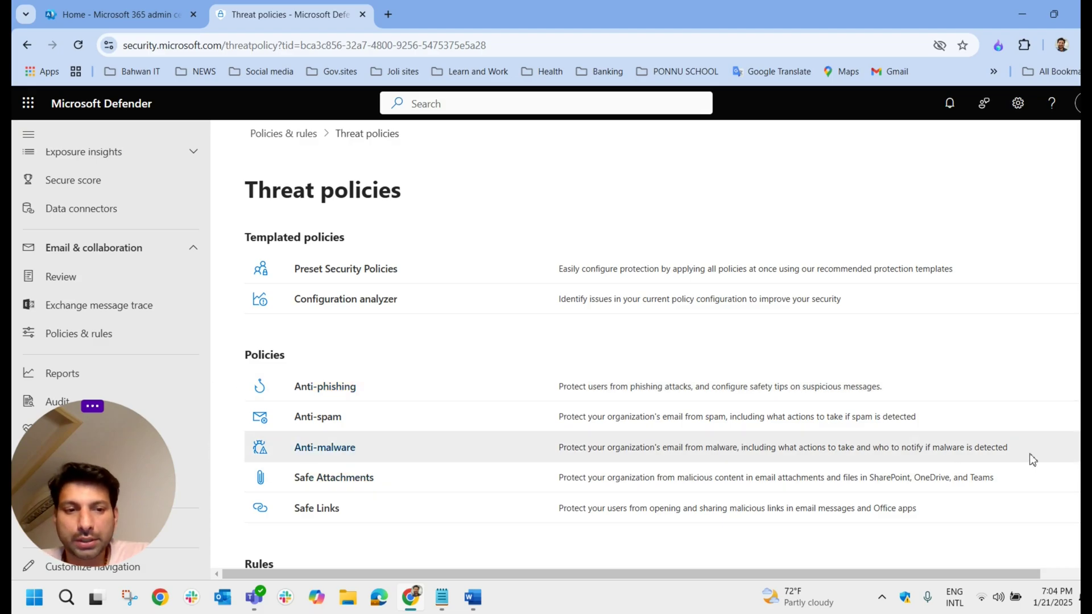
Ink-mark the EOP and Defender for Office 365 plan bullets in the Word document while comparing them with Defender's threat policies
{"action": "left_click", "coordinate": [473, 597]}
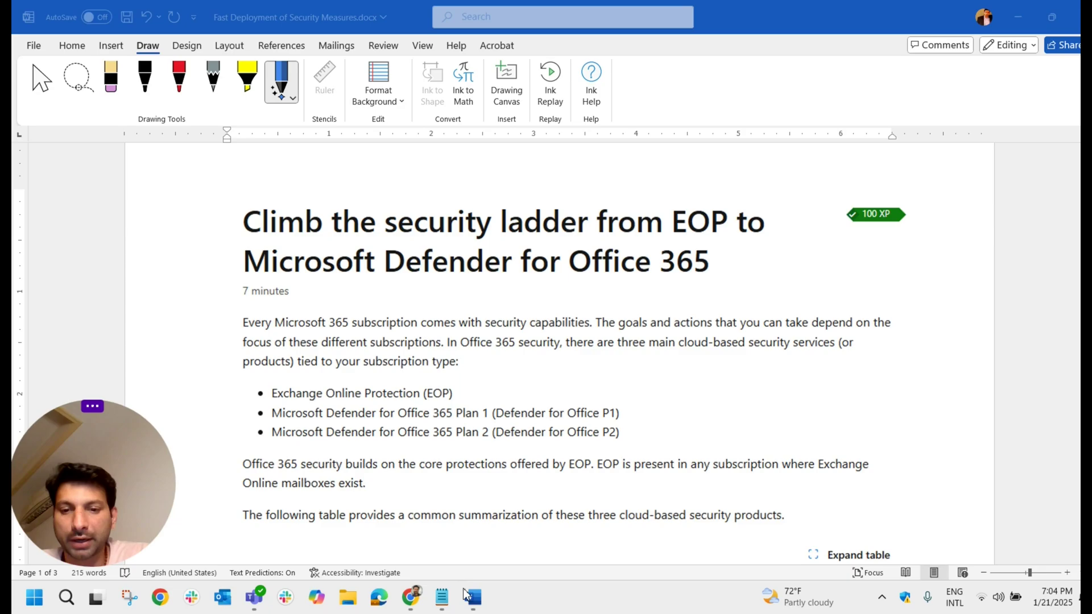
{"action": "left_click_drag", "start_coordinate": [471, 397], "coordinate": [365, 401]}
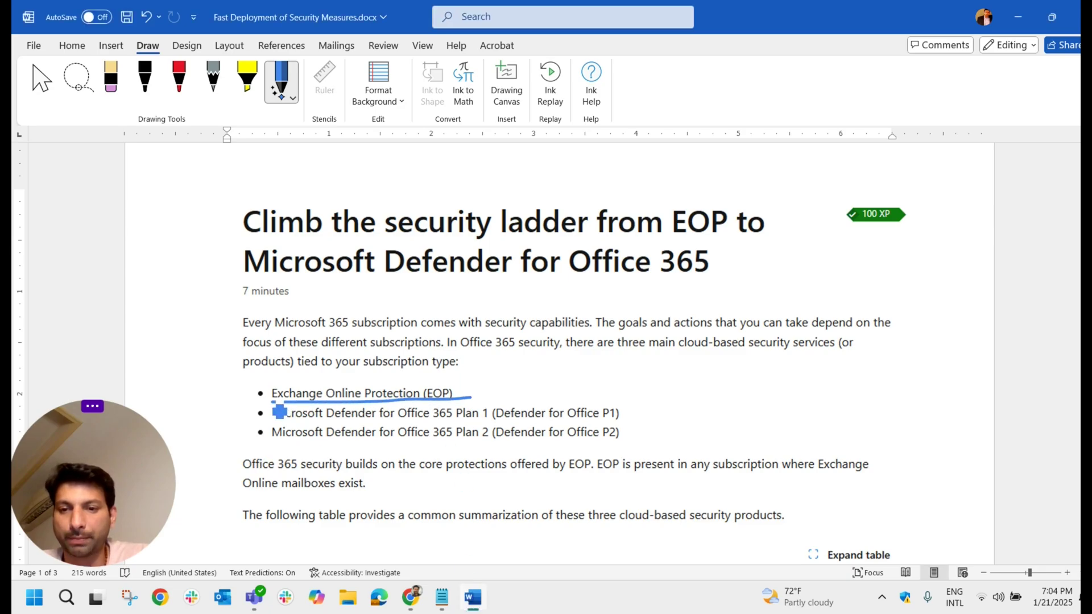
{"action": "mouse_move", "coordinate": [266, 412]}
{"action": "left_mouse_down"}
{"action": "mouse_move", "coordinate": [438, 415]}
{"action": "mouse_move", "coordinate": [471, 394]}
{"action": "mouse_move", "coordinate": [318, 380]}
{"action": "mouse_move", "coordinate": [251, 391]}
{"action": "mouse_move", "coordinate": [264, 409]}
{"action": "mouse_move", "coordinate": [301, 410]}
{"action": "left_mouse_up"}
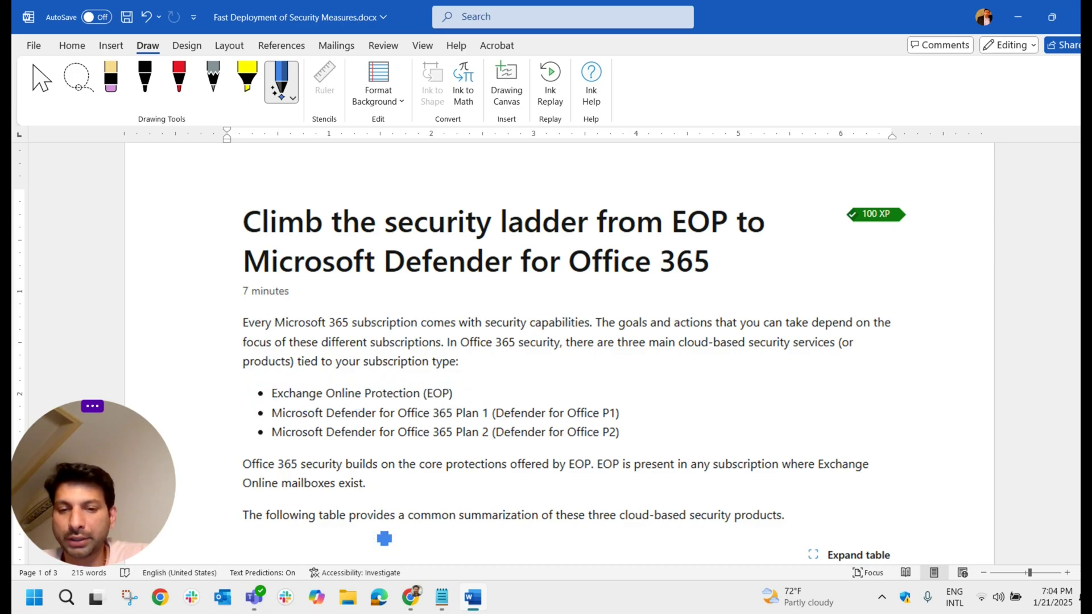
{"action": "left_click", "coordinate": [409, 597]}
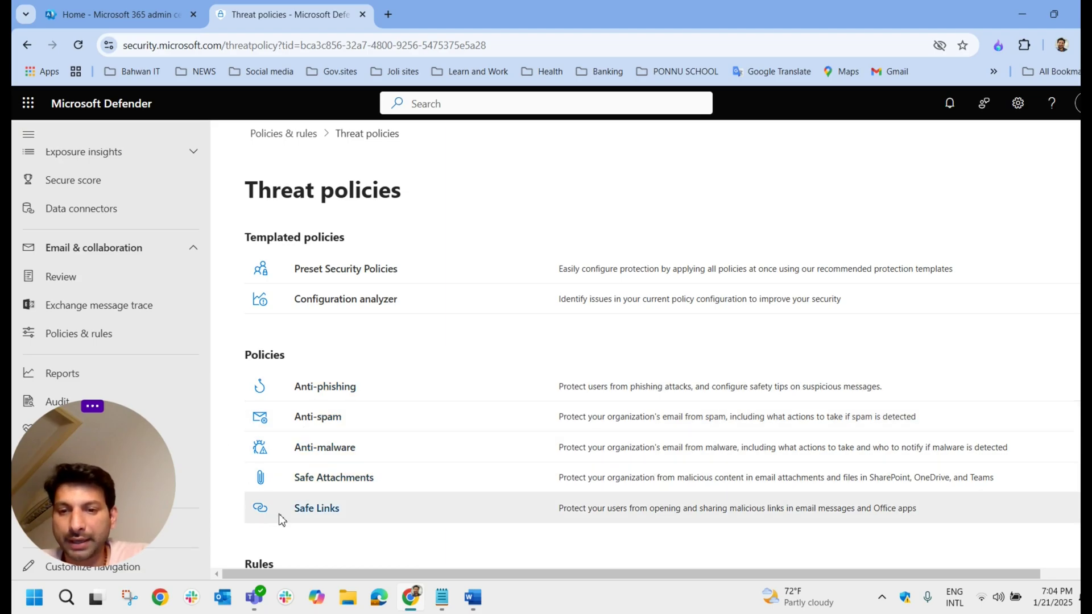
{"action": "left_click", "coordinate": [477, 594]}
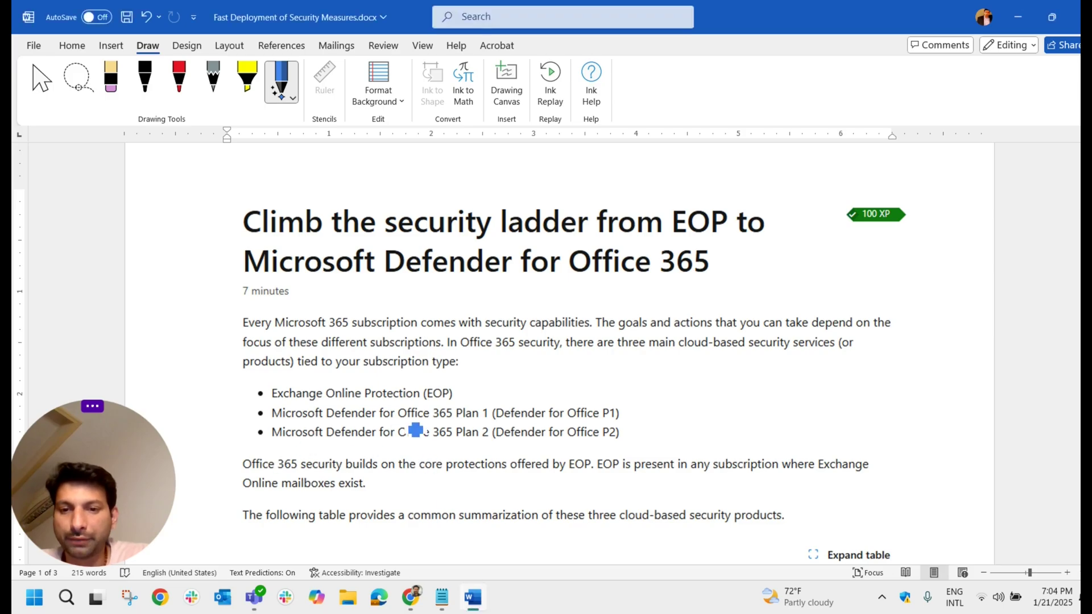
{"action": "left_click_drag", "start_coordinate": [352, 424], "coordinate": [489, 423]}
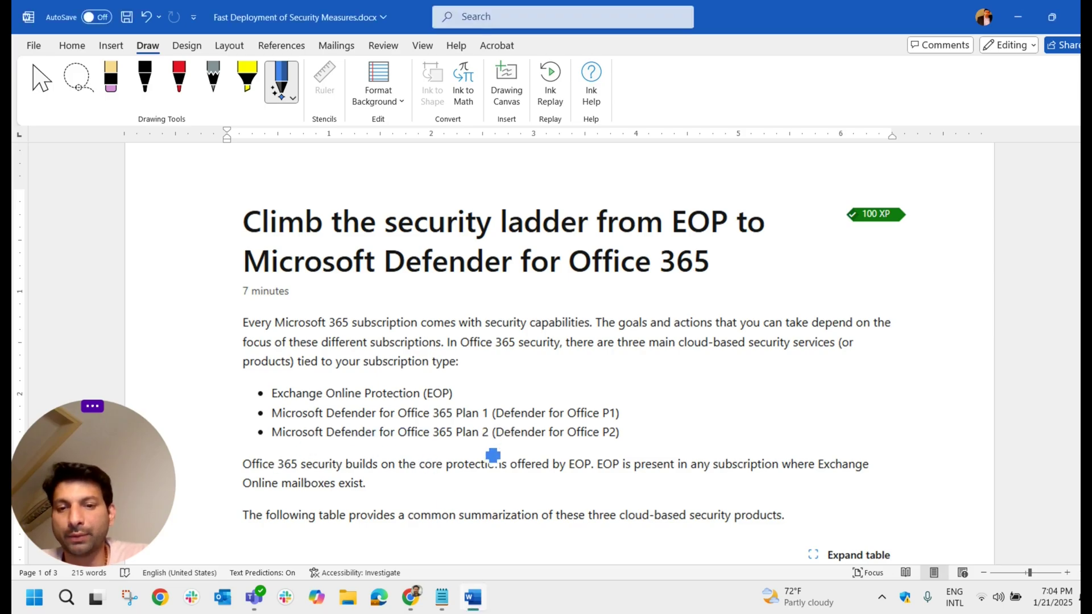
Check the Word document's default anti-spam policy section, and return from Defender's Anti-malware page to the Threat policies list
{"action": "key", "text": "alt+Tab"}
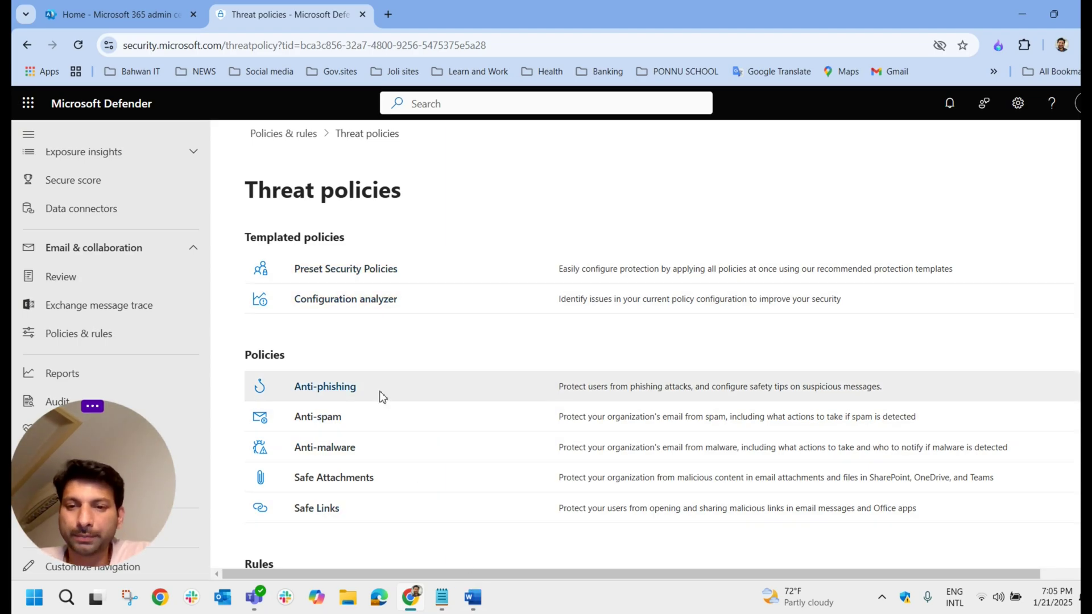
{"action": "key", "text": "alt+Tab"}
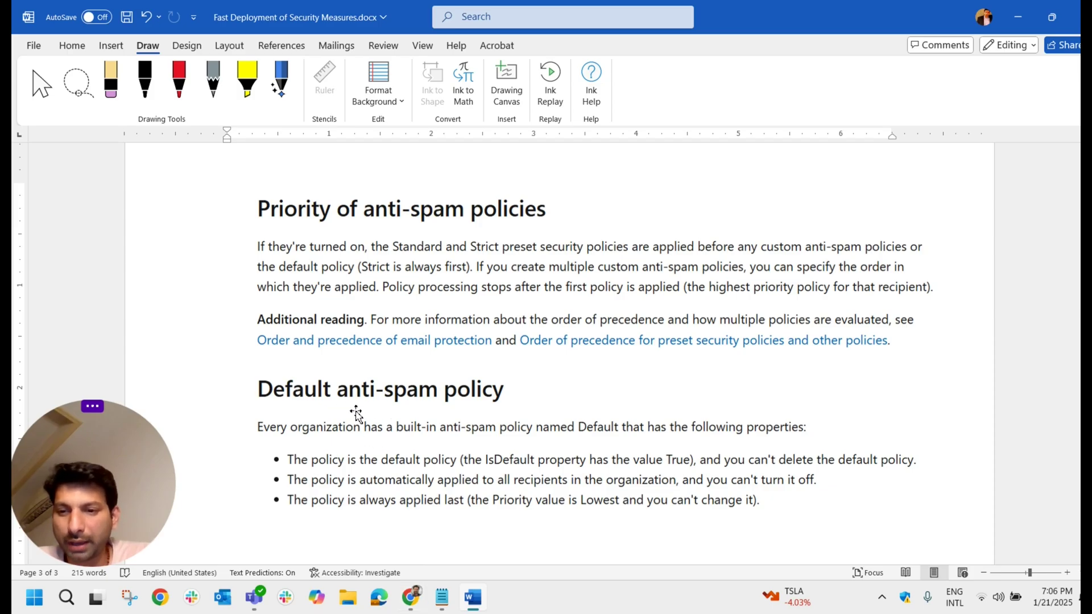
{"action": "left_click", "coordinate": [411, 596]}
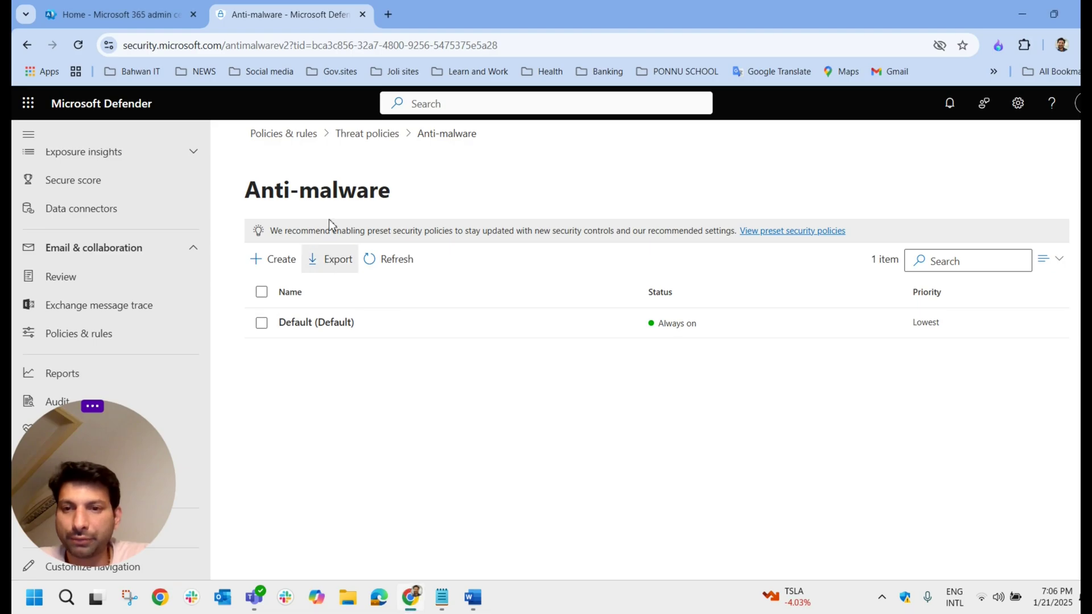
{"action": "left_click", "coordinate": [368, 149]}
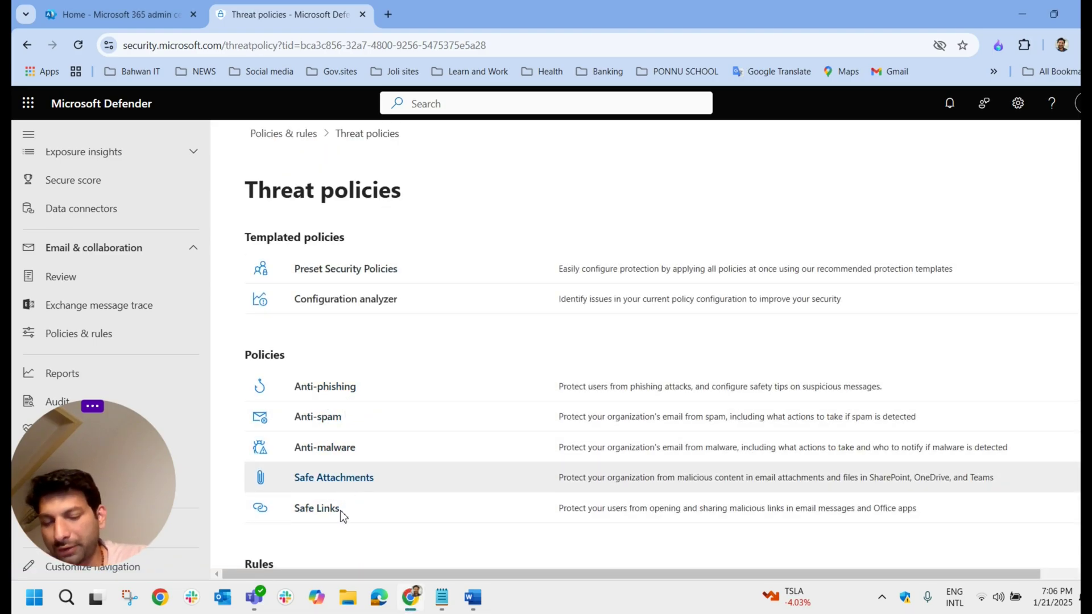
Compare the default anti-spam policy properties in the Word document with the policies listed under Threat policies in Defender
{"action": "left_click", "coordinate": [472, 597]}
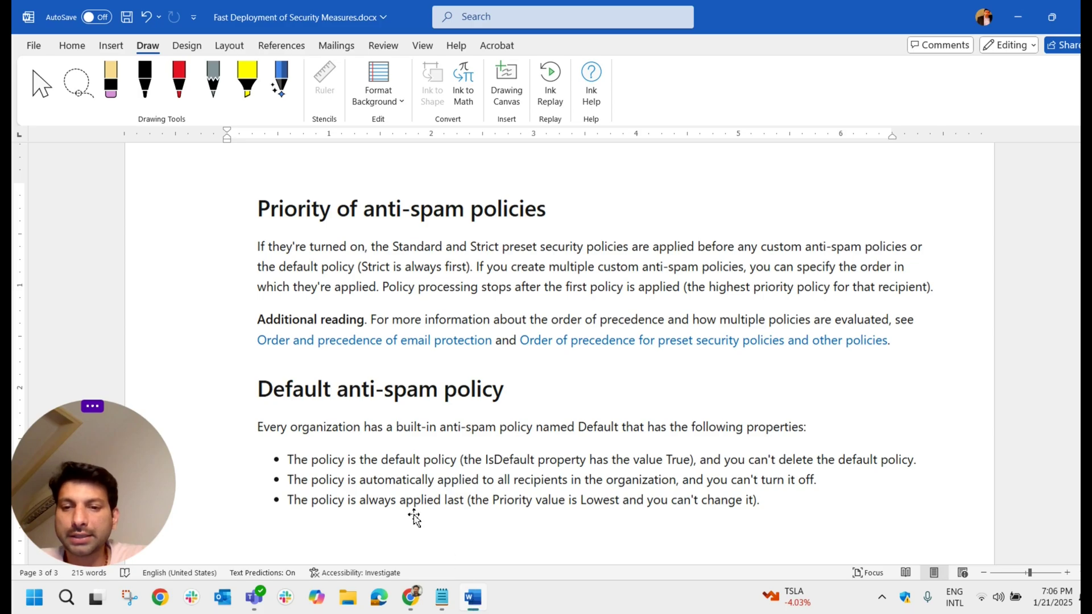
{"action": "left_click", "coordinate": [421, 601]}
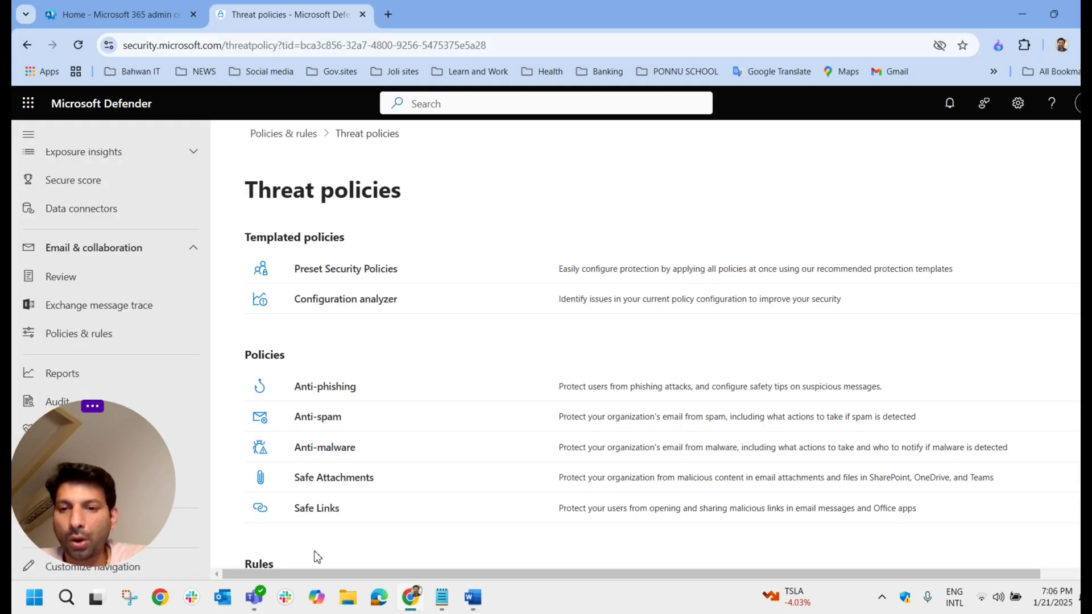
{"action": "key", "text": "alt+Tab"}
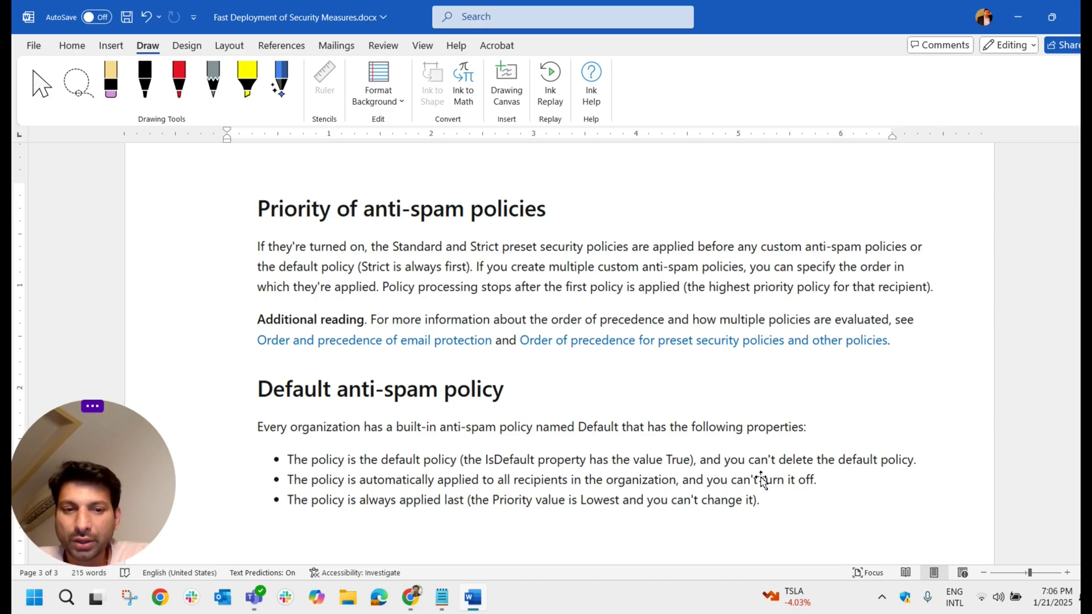
{"action": "left_click", "coordinate": [412, 595]}
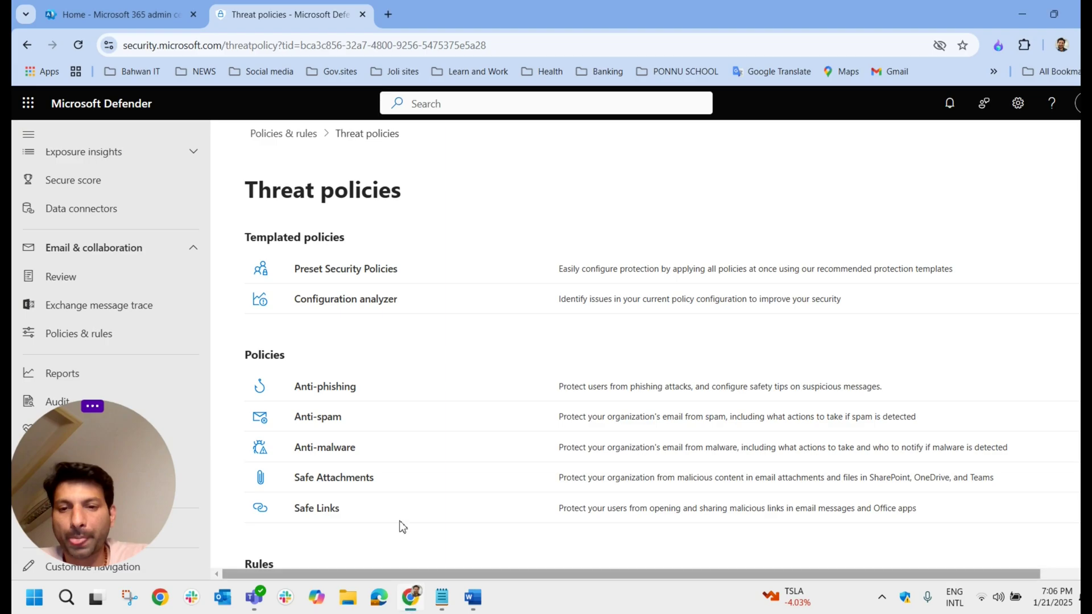
Open the Anti-phishing policies and compare the default policy's status and priority with the default policy properties in the Word document
{"action": "left_click", "coordinate": [334, 387]}
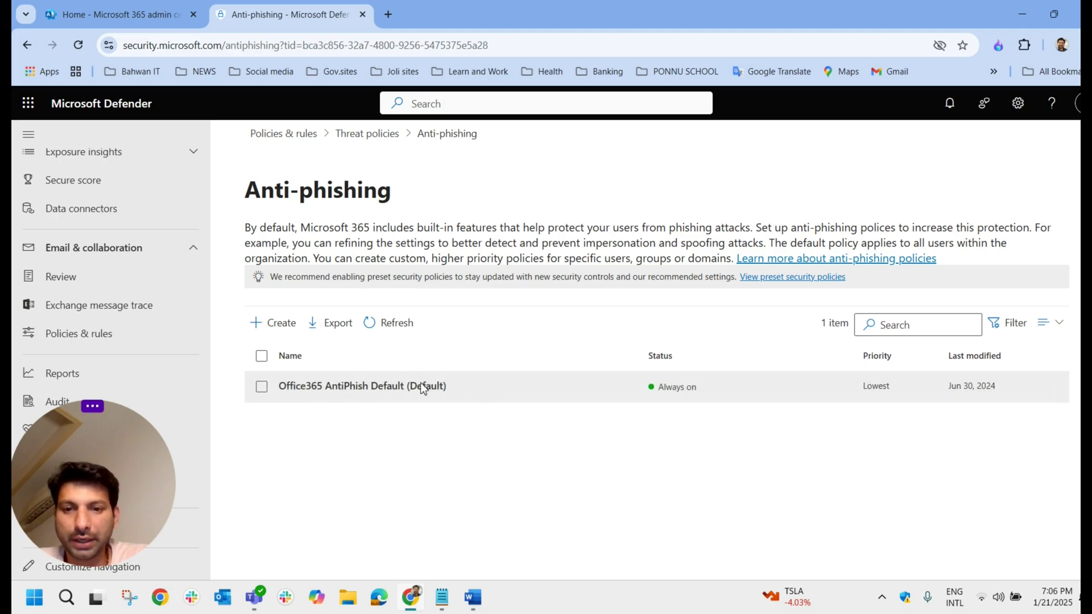
{"action": "left_click", "coordinate": [473, 598]}
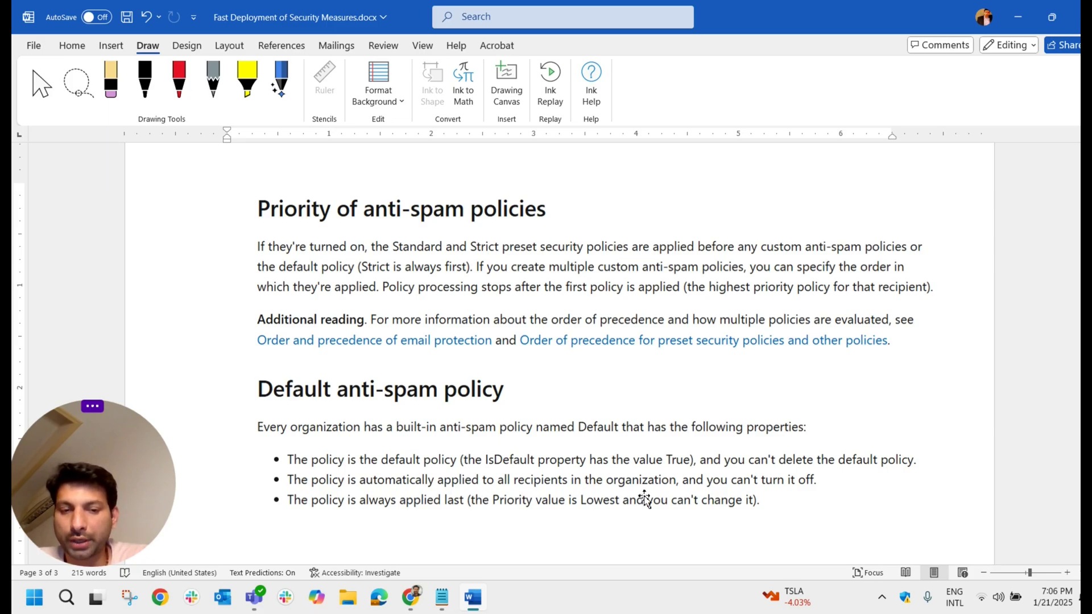
{"action": "left_click", "coordinate": [485, 599]}
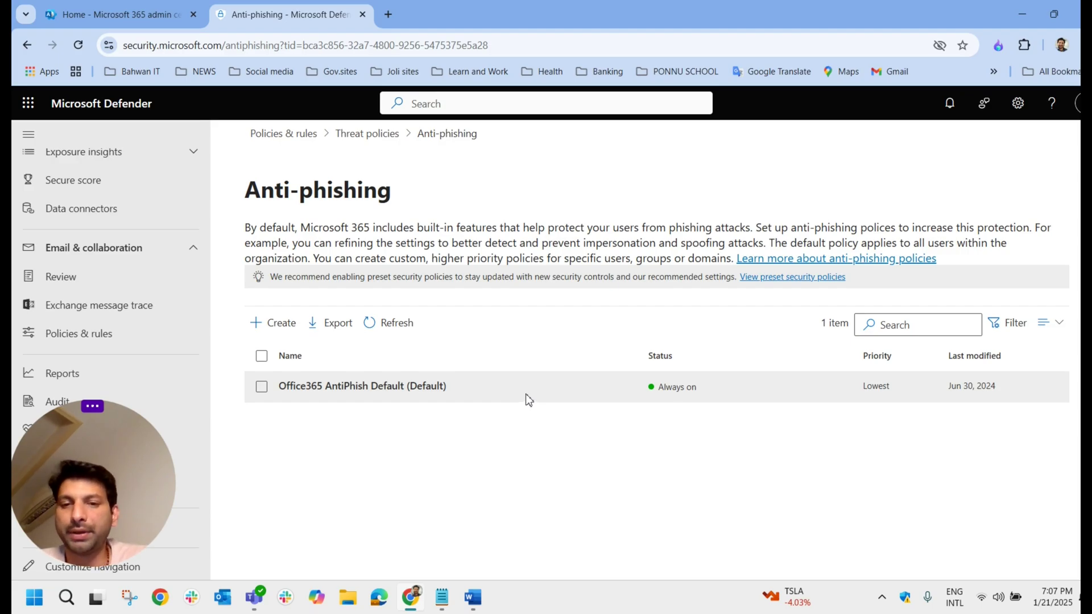
{"action": "left_click", "coordinate": [481, 597]}
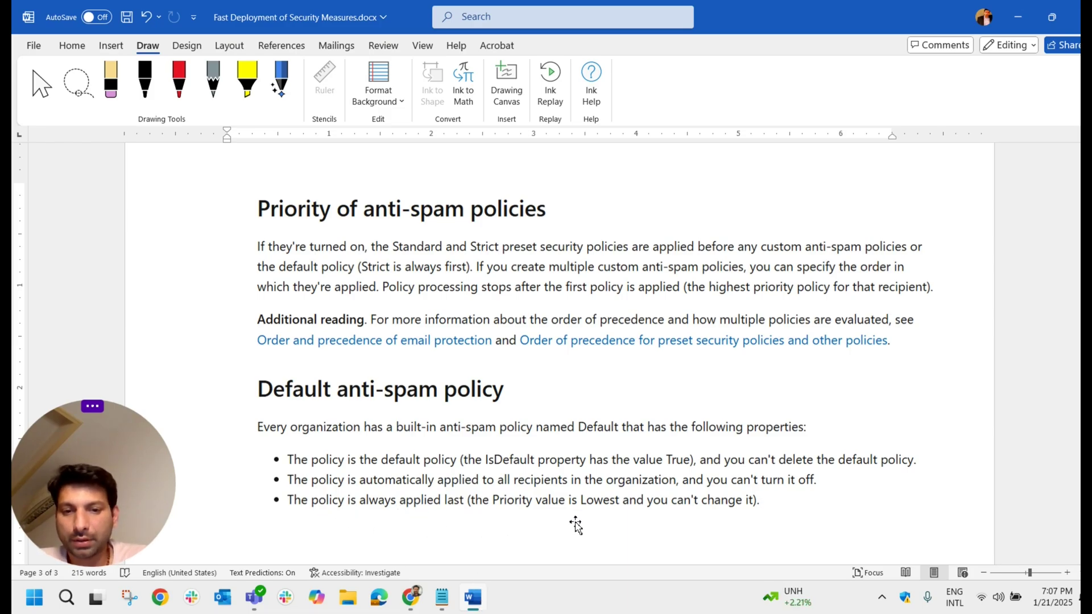
{"action": "left_click", "coordinate": [472, 606]}
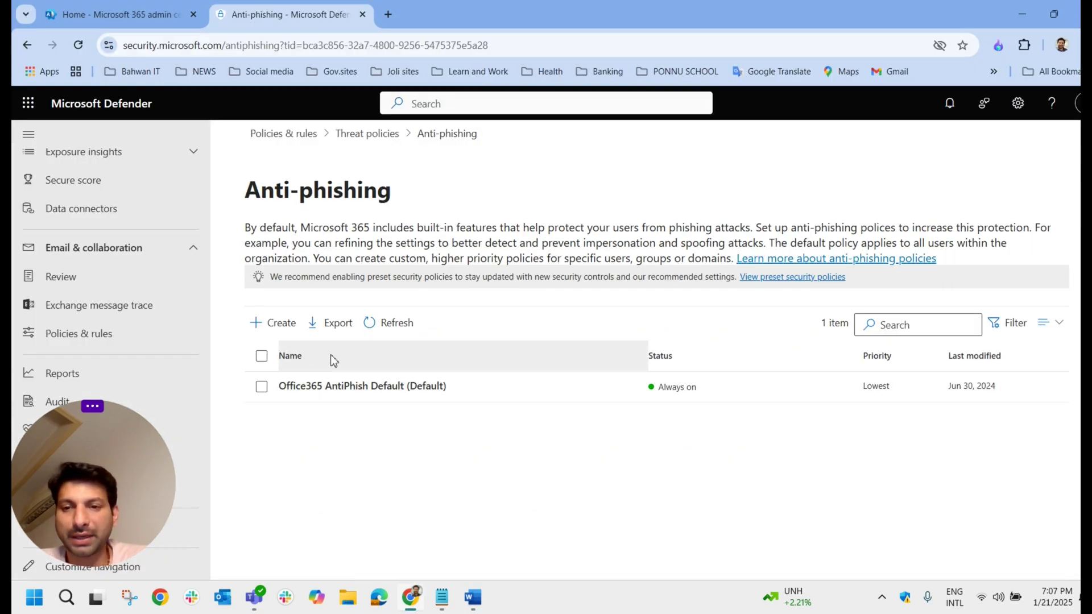
Return to the Threat policies list, reread the default policy properties in Word, and switch back to Defender
{"action": "left_click", "coordinate": [368, 135]}
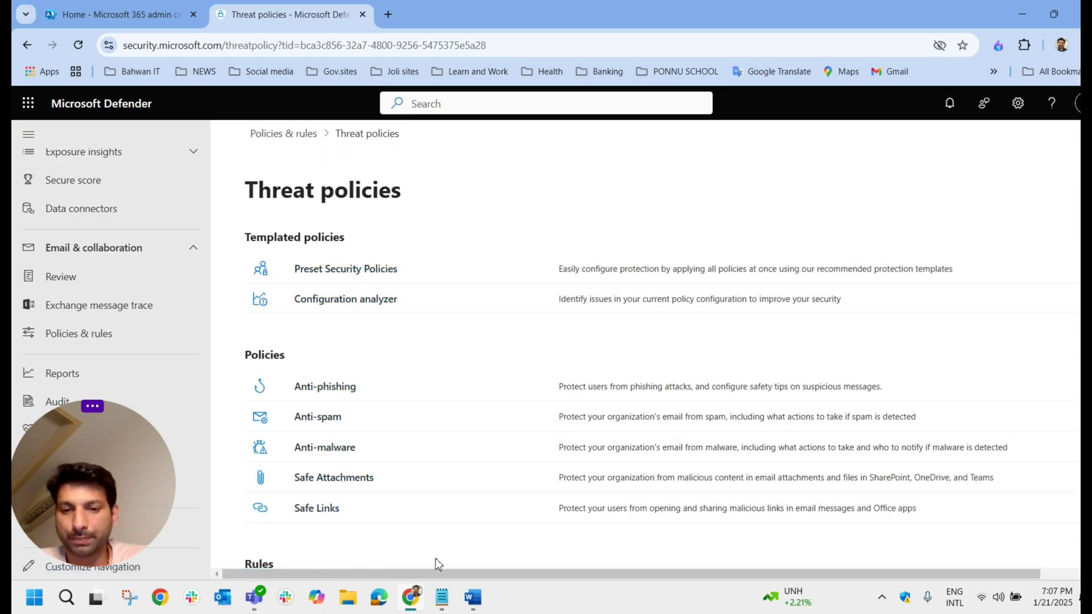
{"action": "left_click", "coordinate": [472, 597]}
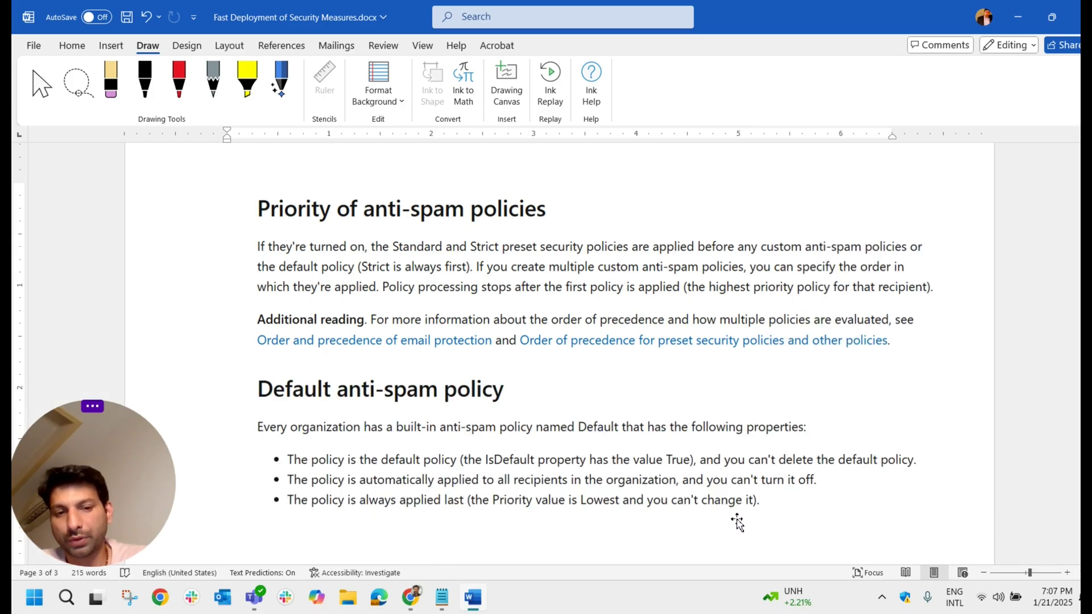
{"action": "left_click", "coordinate": [412, 598]}
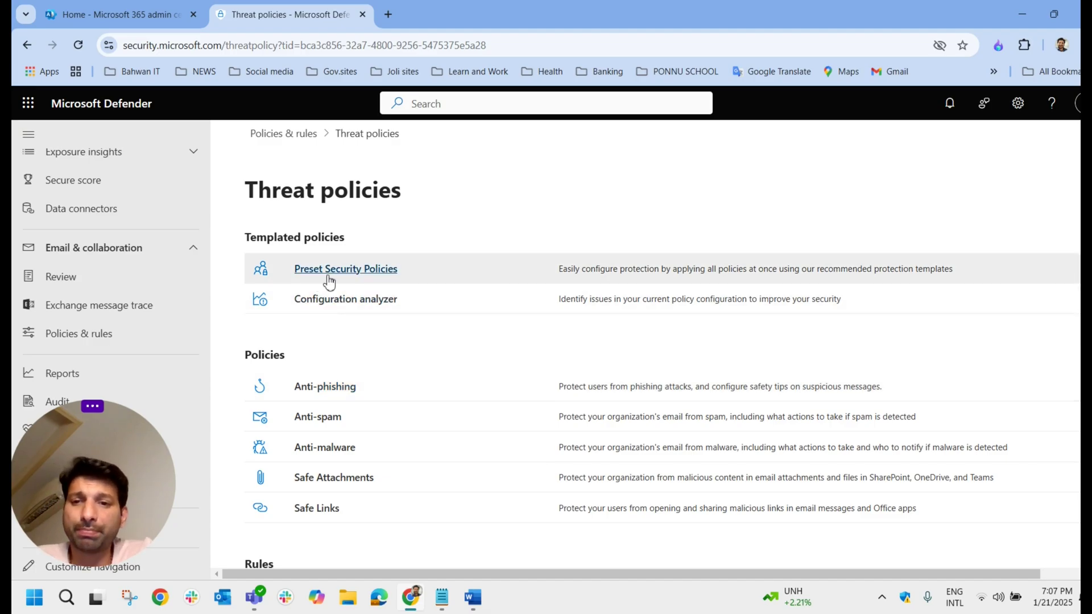
Read the Word document's Preset Security Policies description, and check the Anti-phishing policy list in Defender
{"action": "key", "text": "alt+Tab"}
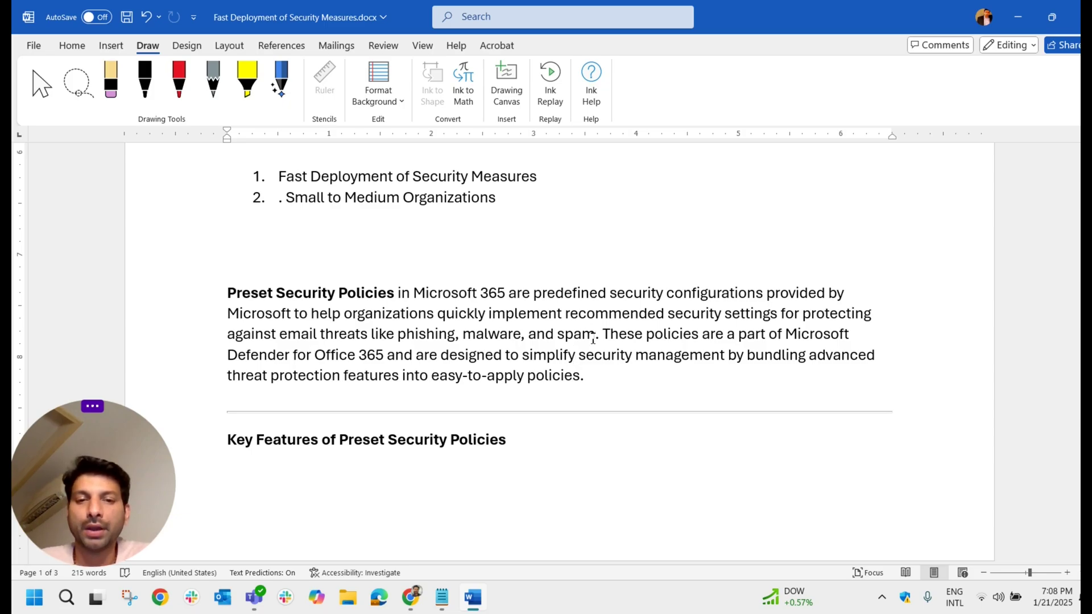
{"action": "left_click_drag", "start_coordinate": [586, 337], "coordinate": [268, 294]}
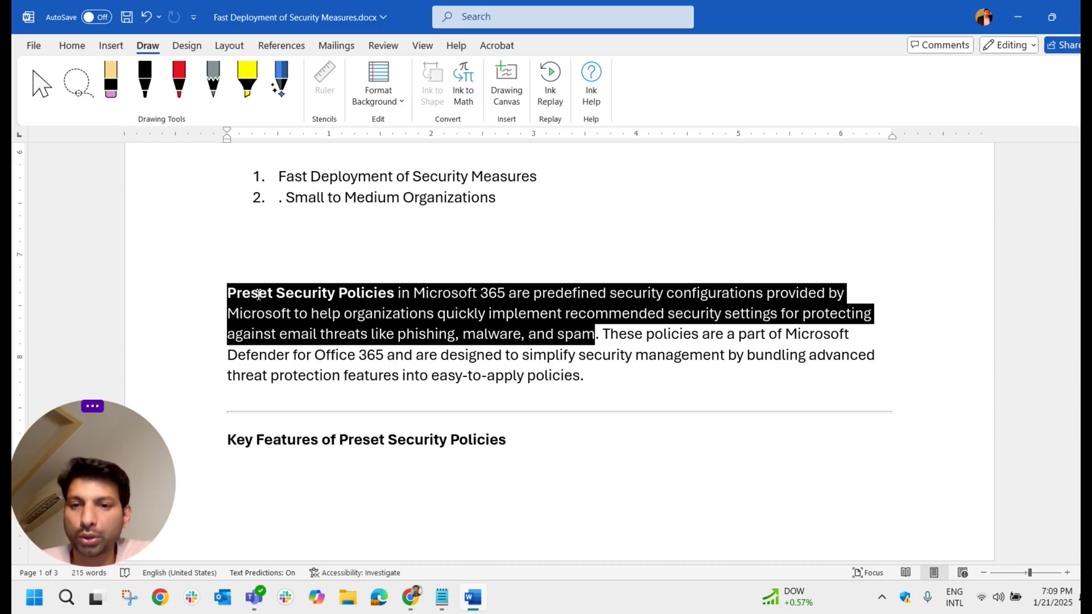
{"action": "left_click", "coordinate": [458, 314]}
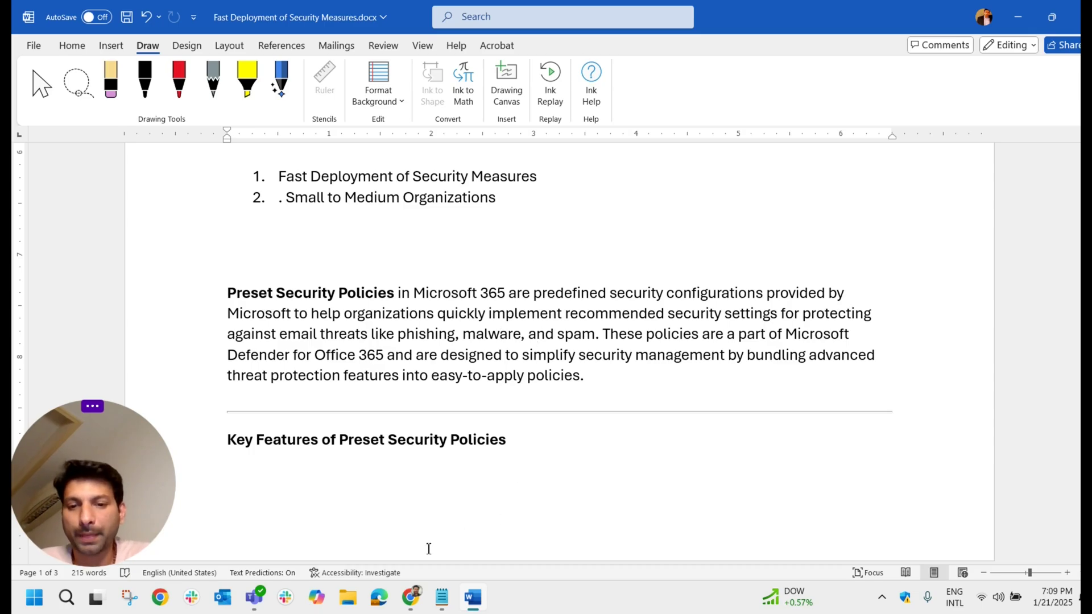
{"action": "left_click", "coordinate": [410, 597]}
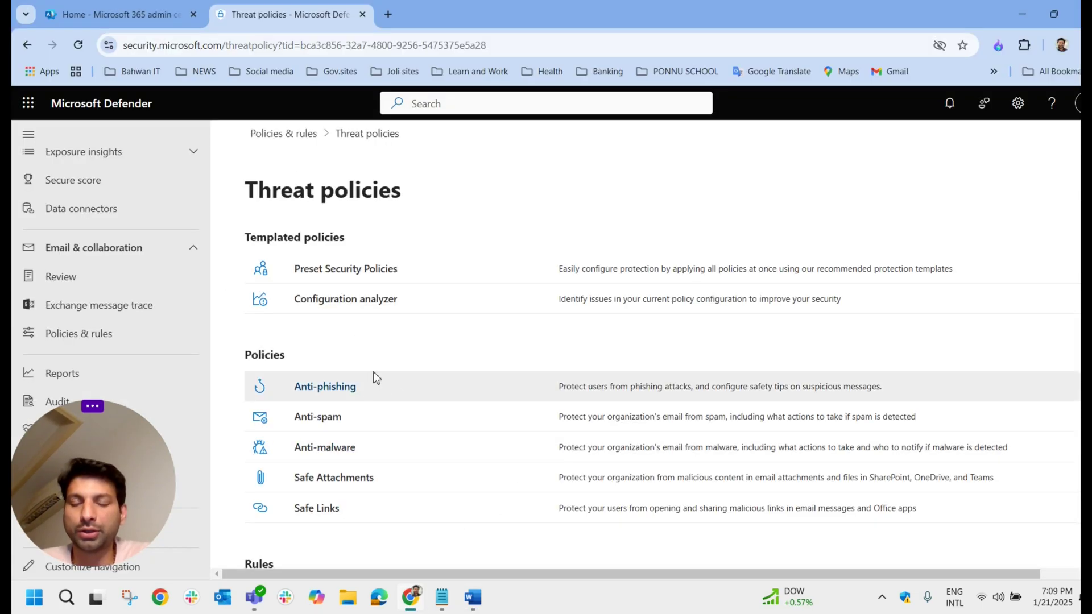
{"action": "left_click", "coordinate": [328, 391]}
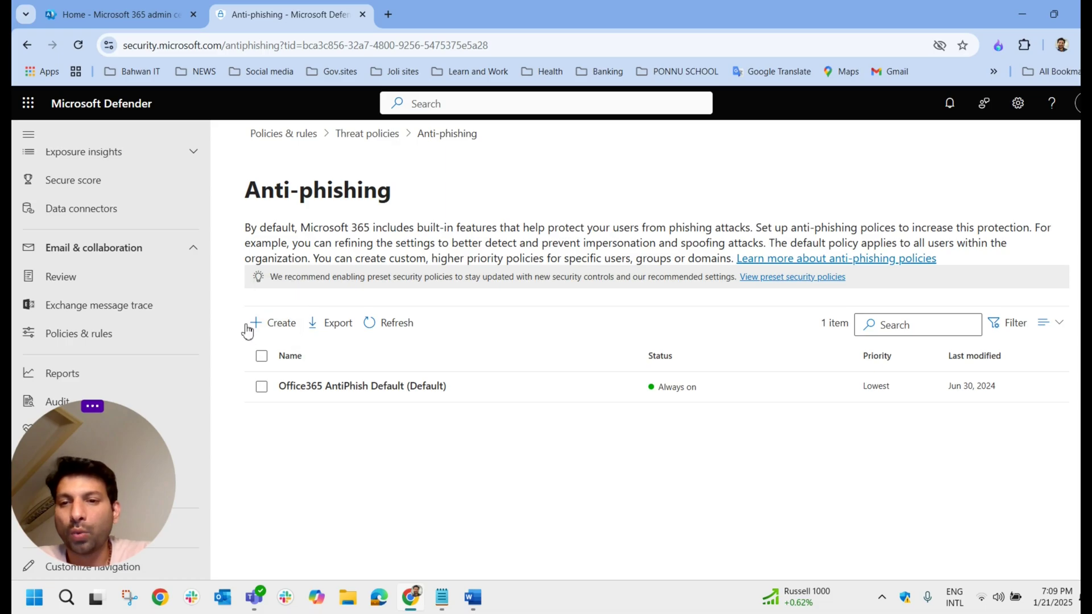
Return to Threat policies, open Preset Security Policies, and dismiss the introductory information about them
{"action": "left_click", "coordinate": [364, 135]}
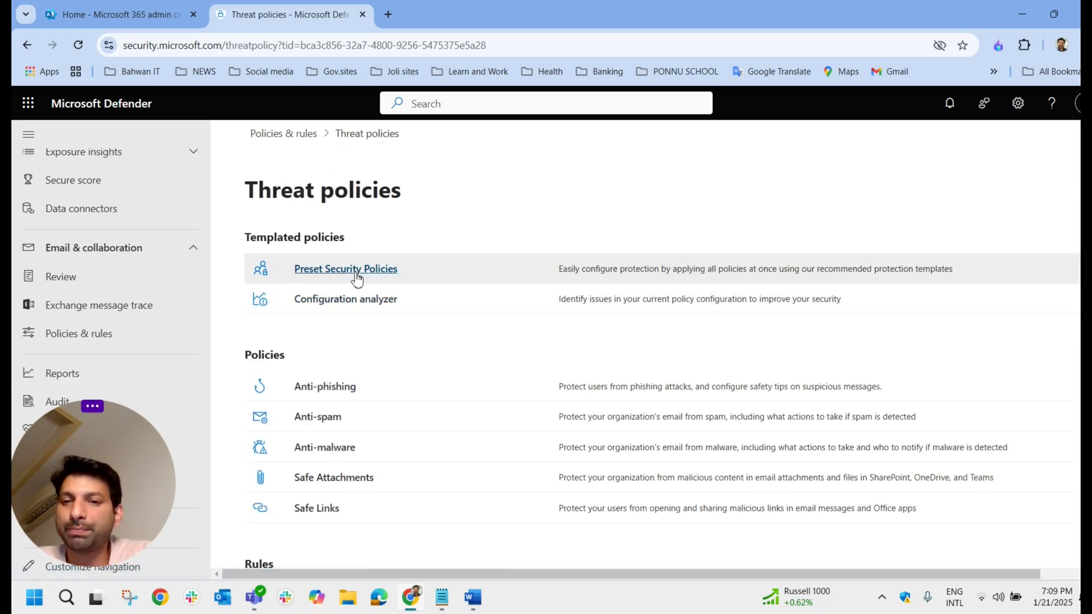
{"action": "left_click", "coordinate": [356, 272]}
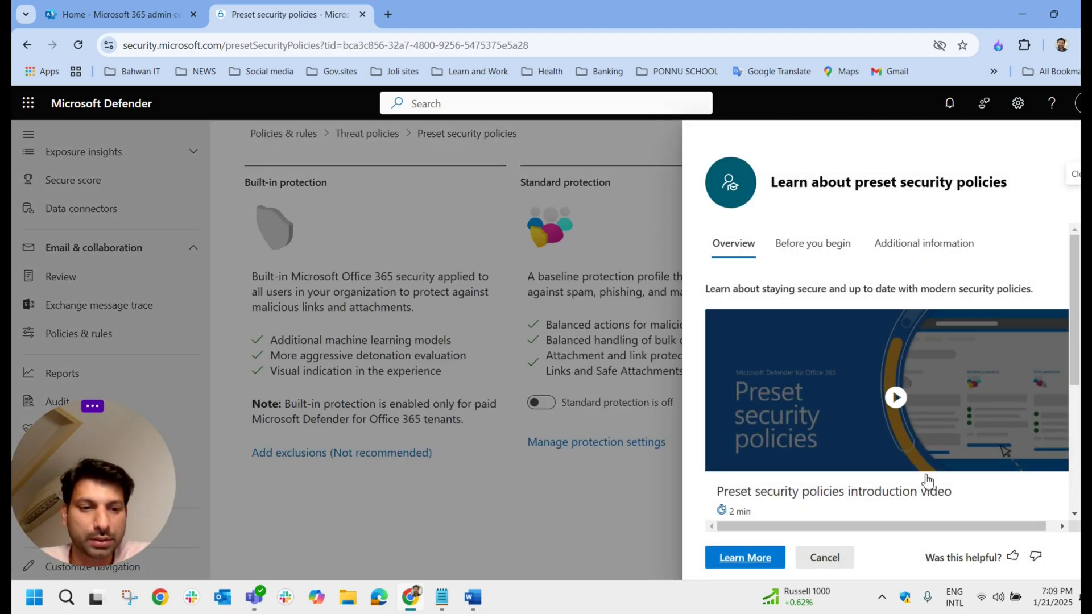
{"action": "left_click", "coordinate": [824, 557]}
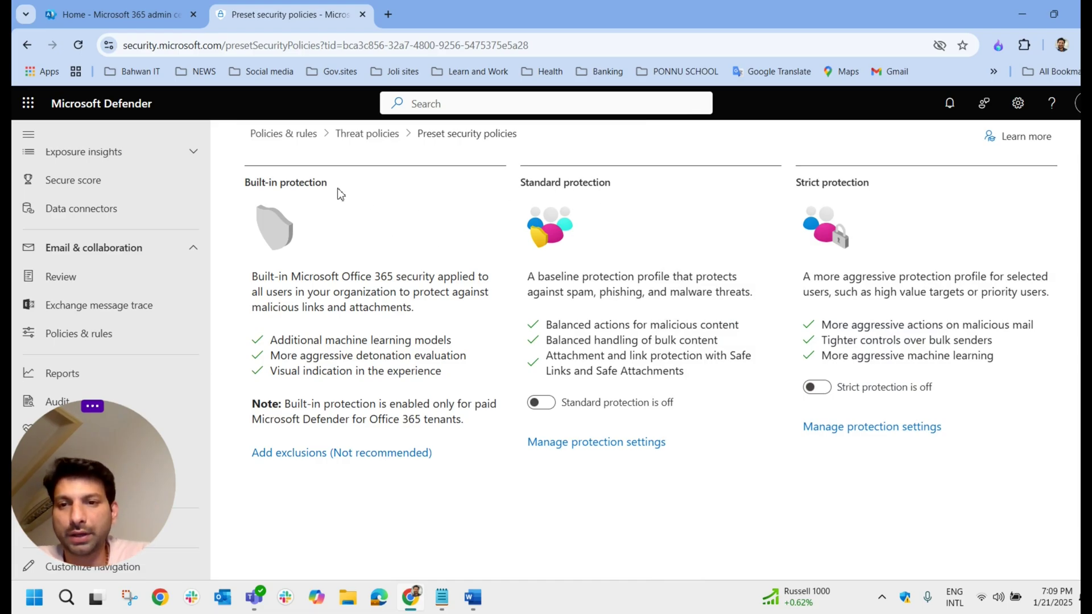
Compare the Standard protection and Strict protection profiles, including the strict profile's listed protections
{"action": "left_click_drag", "start_coordinate": [522, 183], "coordinate": [586, 188]}
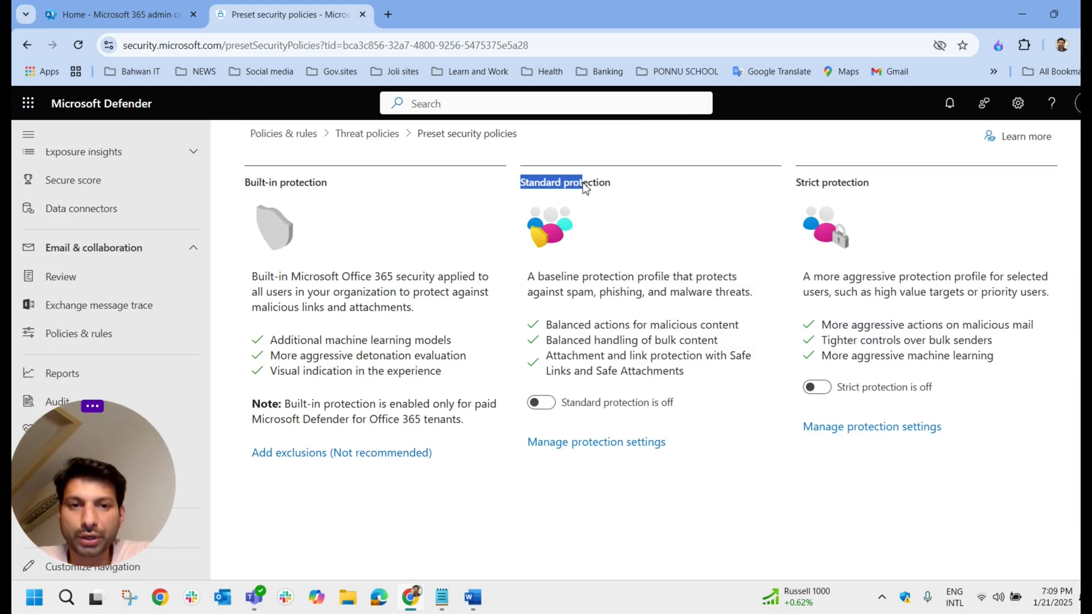
{"action": "left_click", "coordinate": [621, 212]}
{"action": "left_click_drag", "start_coordinate": [518, 186], "coordinate": [613, 188]}
{"action": "left_click_drag", "start_coordinate": [797, 183], "coordinate": [900, 187]}
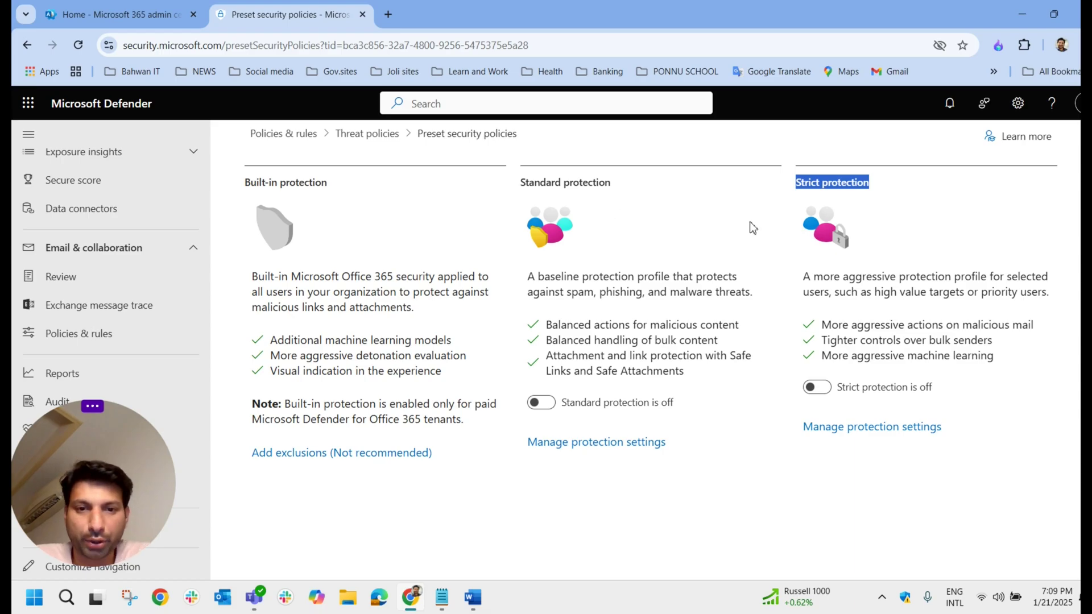
{"action": "left_click", "coordinate": [857, 216]}
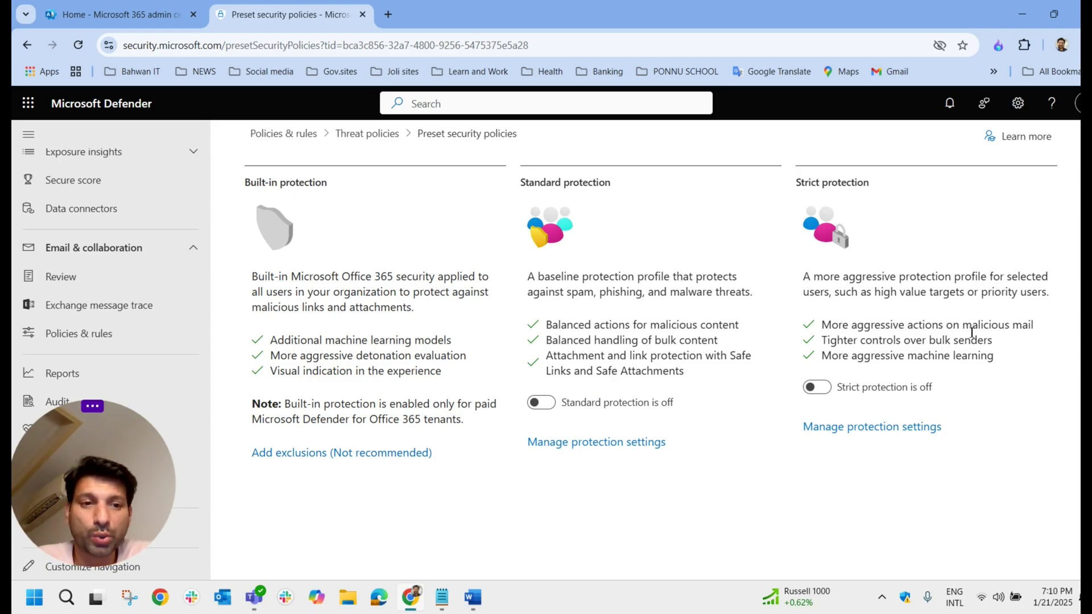
{"action": "left_click_drag", "start_coordinate": [1022, 342], "coordinate": [1005, 364]}
{"action": "left_click", "coordinate": [1012, 384]}
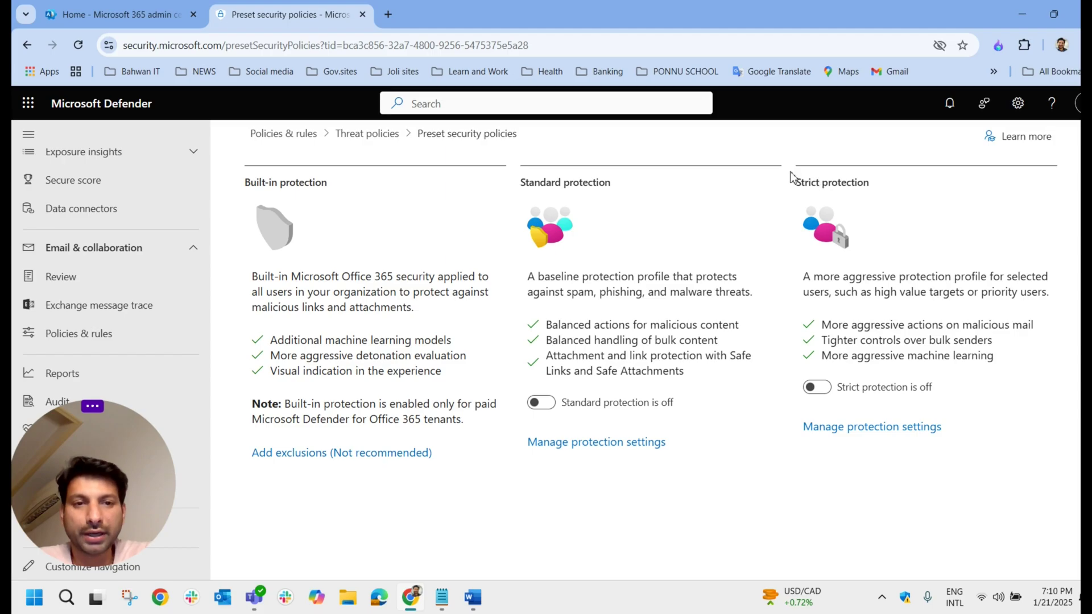
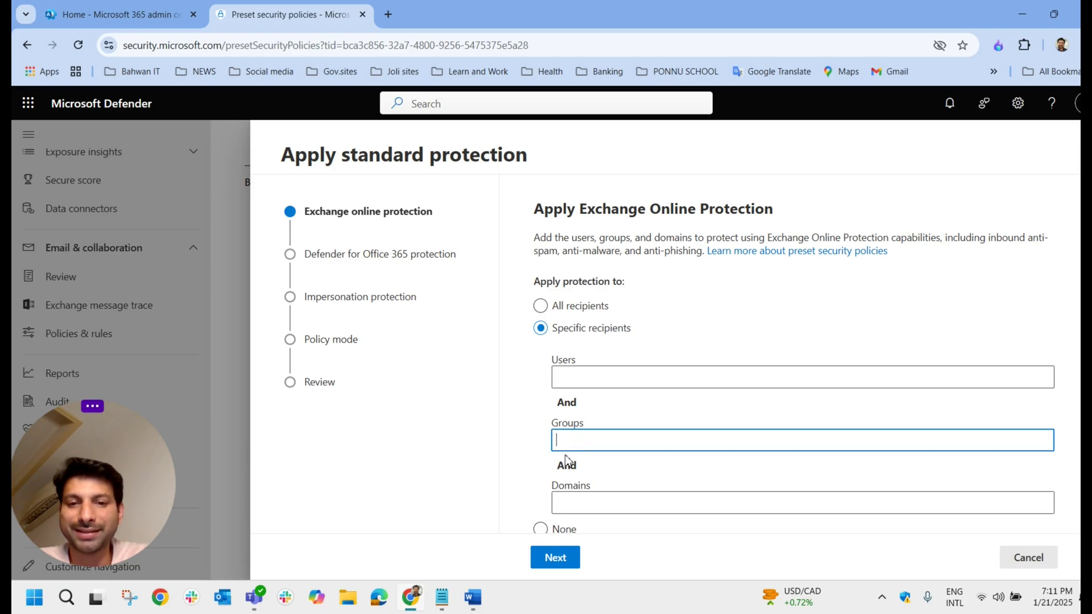
In the standard protection setup, apply both Exchange Online Protection and Defender for Office 365 protection to All recipients
{"action": "left_click", "coordinate": [579, 311]}
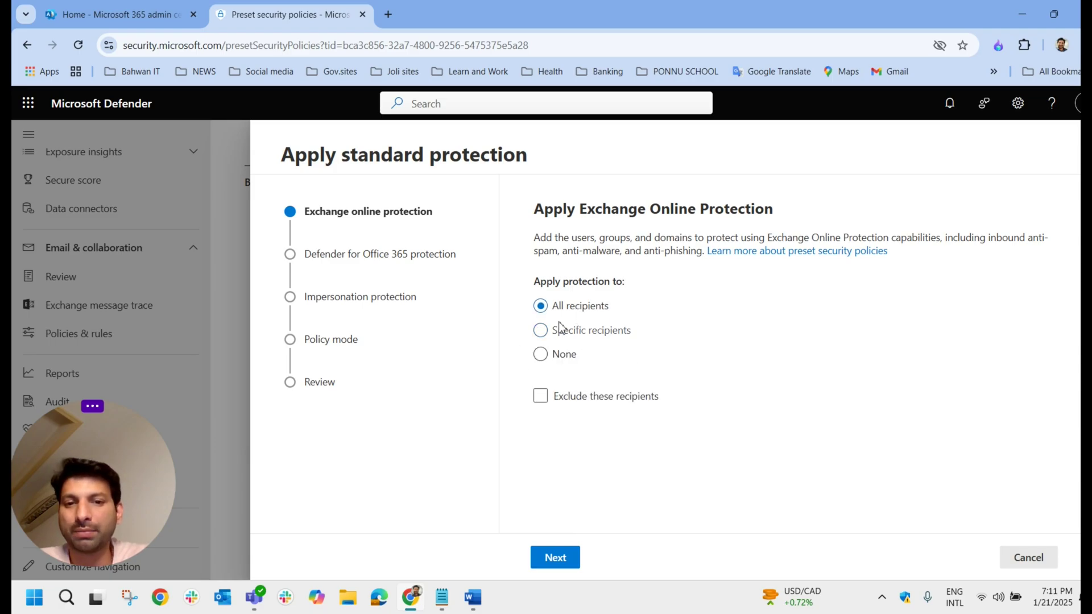
{"action": "left_click", "coordinate": [573, 558]}
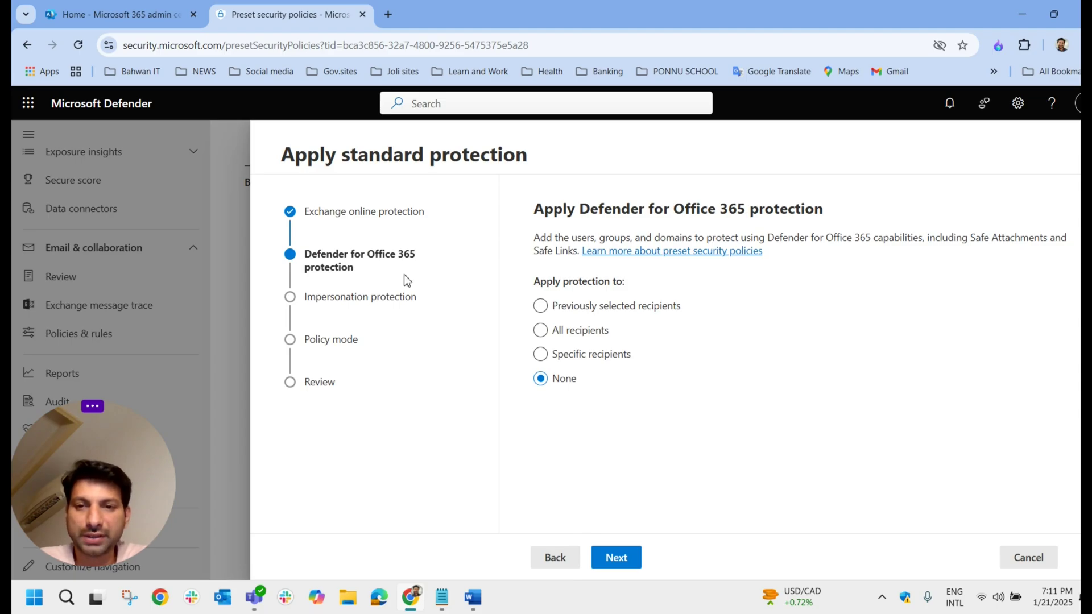
{"action": "left_click", "coordinate": [598, 334]}
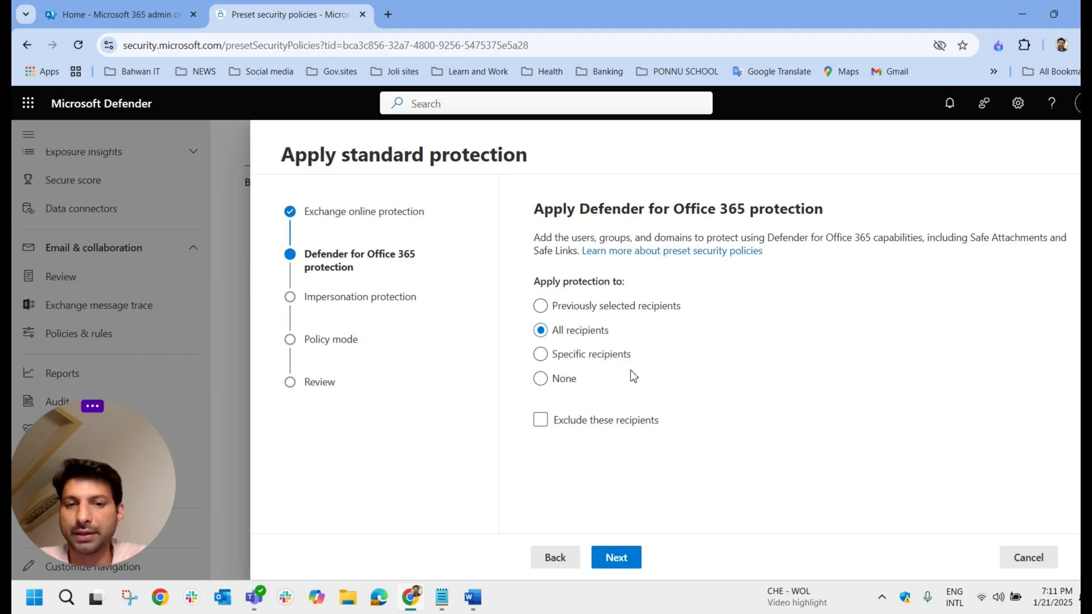
{"action": "left_click", "coordinate": [627, 557]}
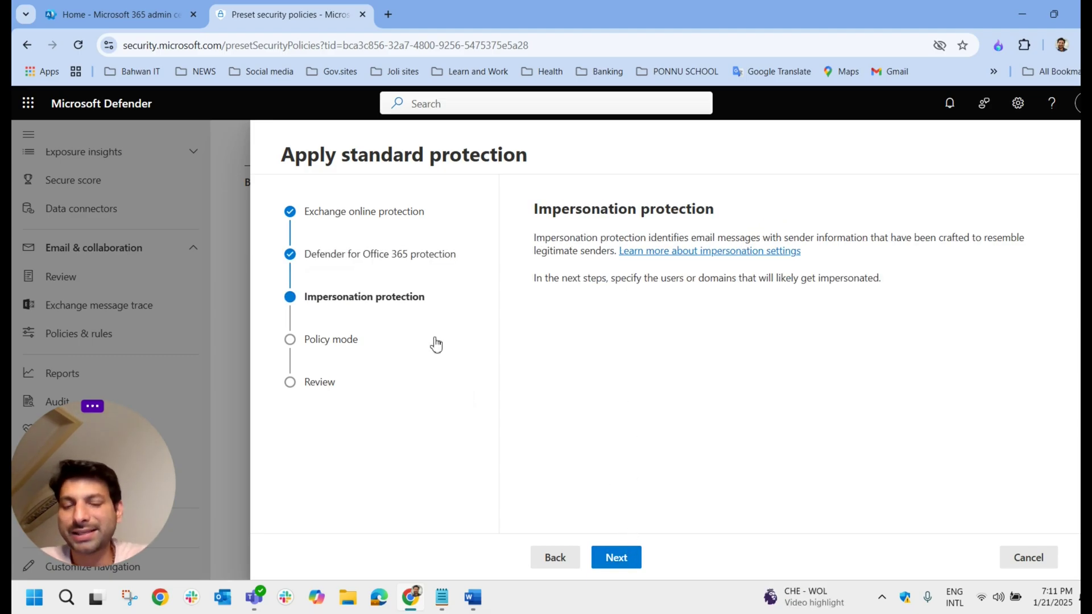
Go through the impersonation protection settings, leaving protected custom users, protected custom domains, and trusted senders and domains empty
{"action": "left_click", "coordinate": [628, 557]}
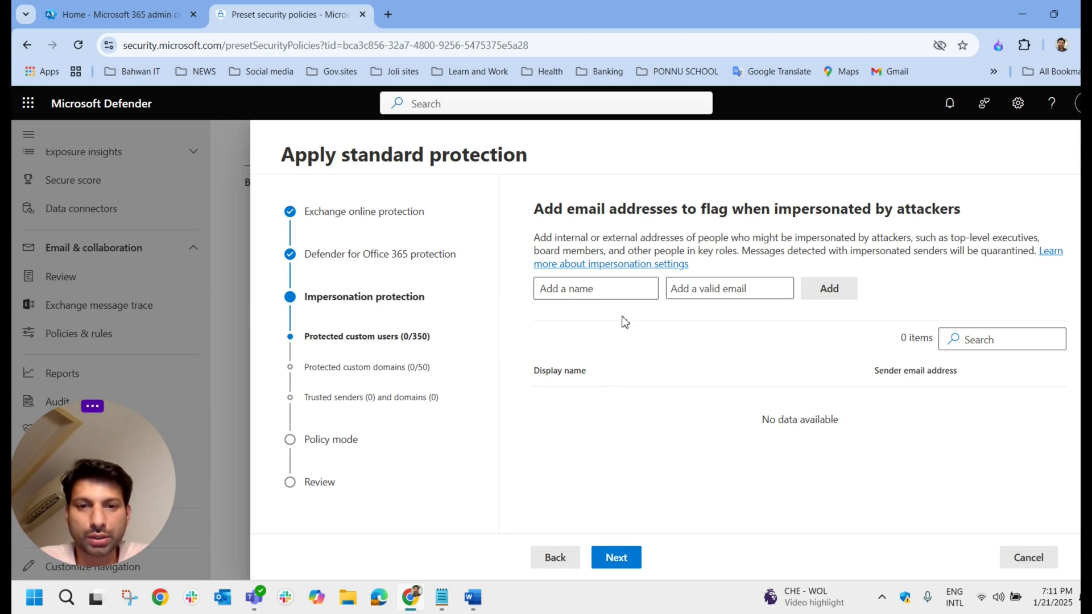
{"action": "left_click", "coordinate": [618, 295]}
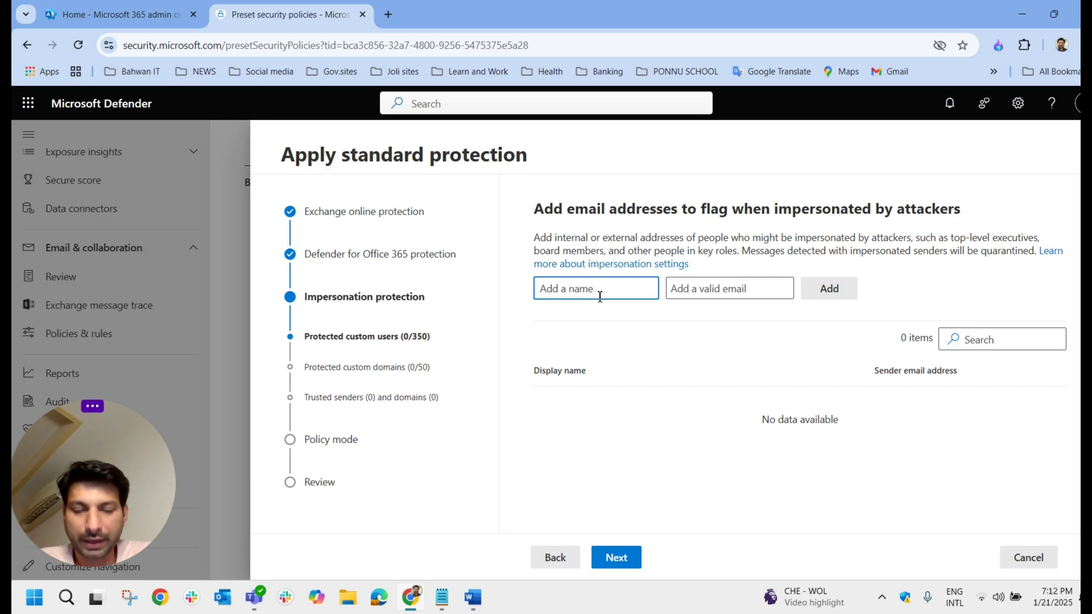
{"action": "left_click", "coordinate": [613, 563]}
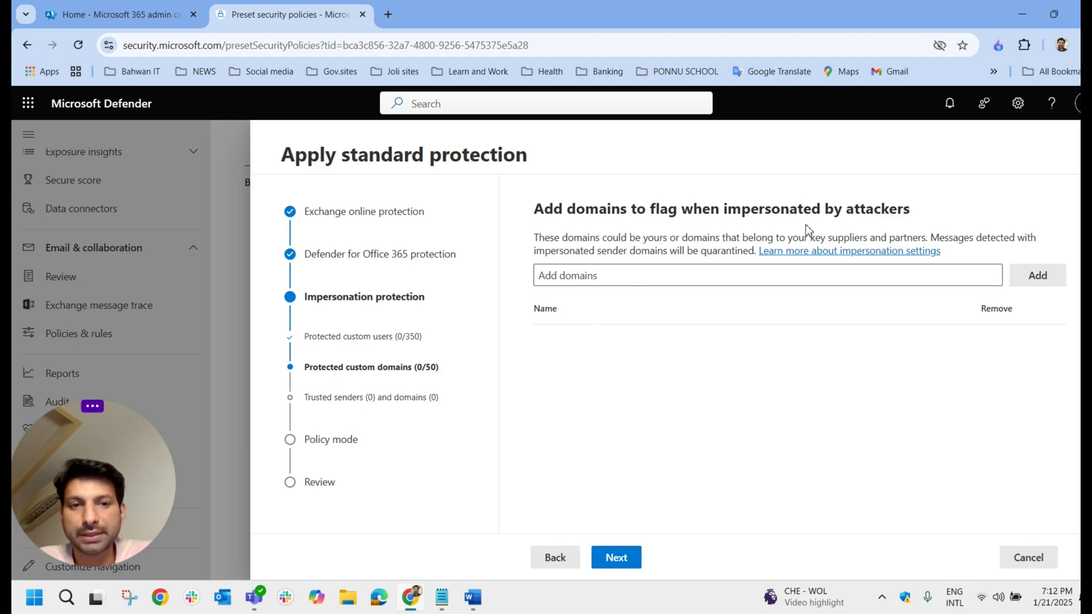
{"action": "left_click", "coordinate": [686, 274]}
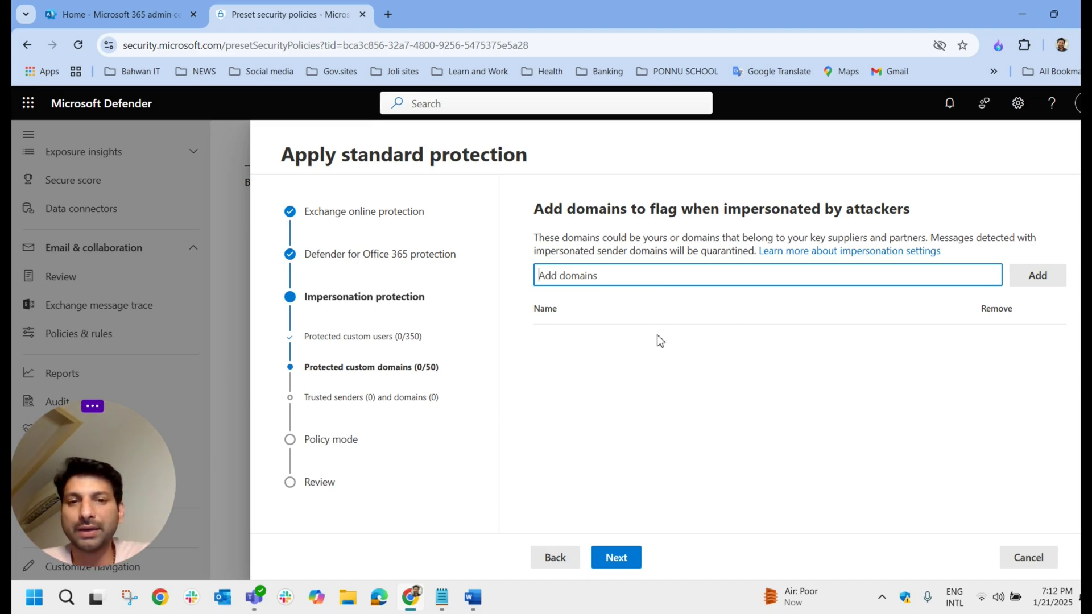
{"action": "left_click", "coordinate": [626, 559]}
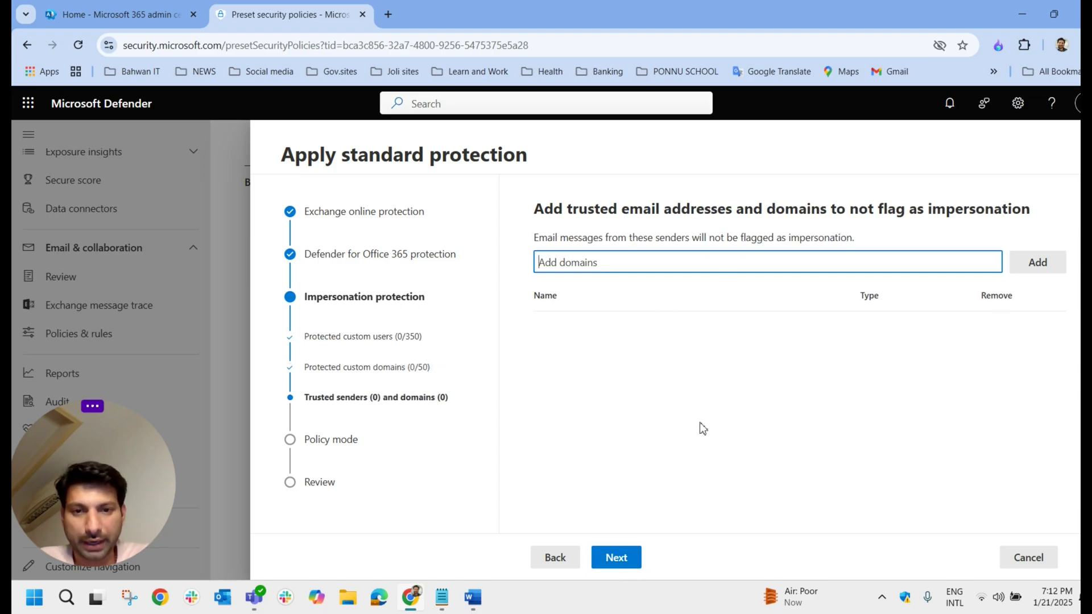
{"action": "left_click", "coordinate": [620, 568]}
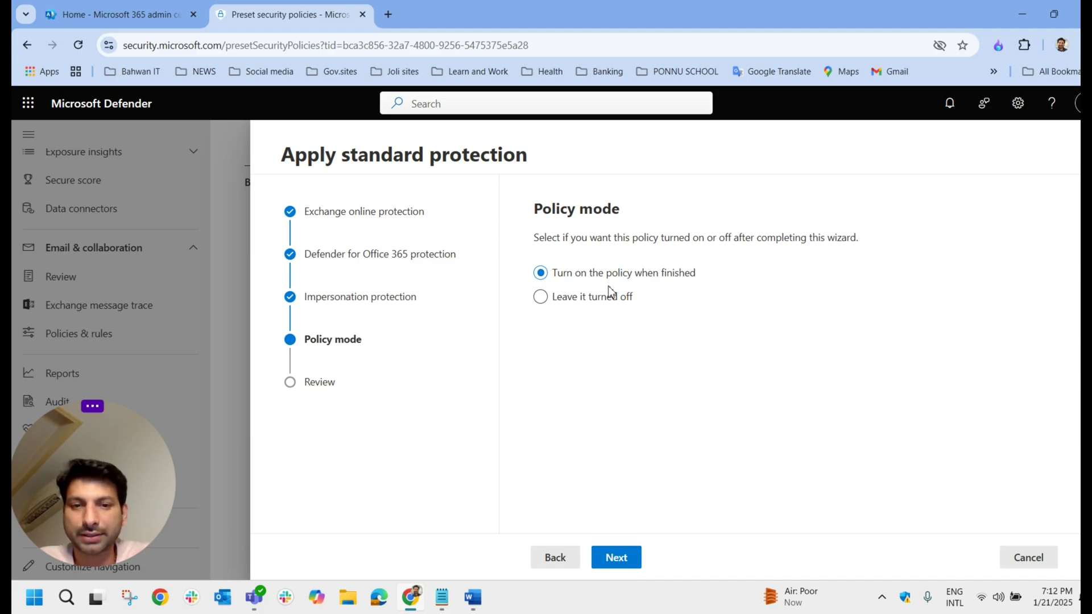
Keep the policy mode at Turn on the policy when finished, and confirm and complete the standard protection setup
{"action": "left_click", "coordinate": [621, 570]}
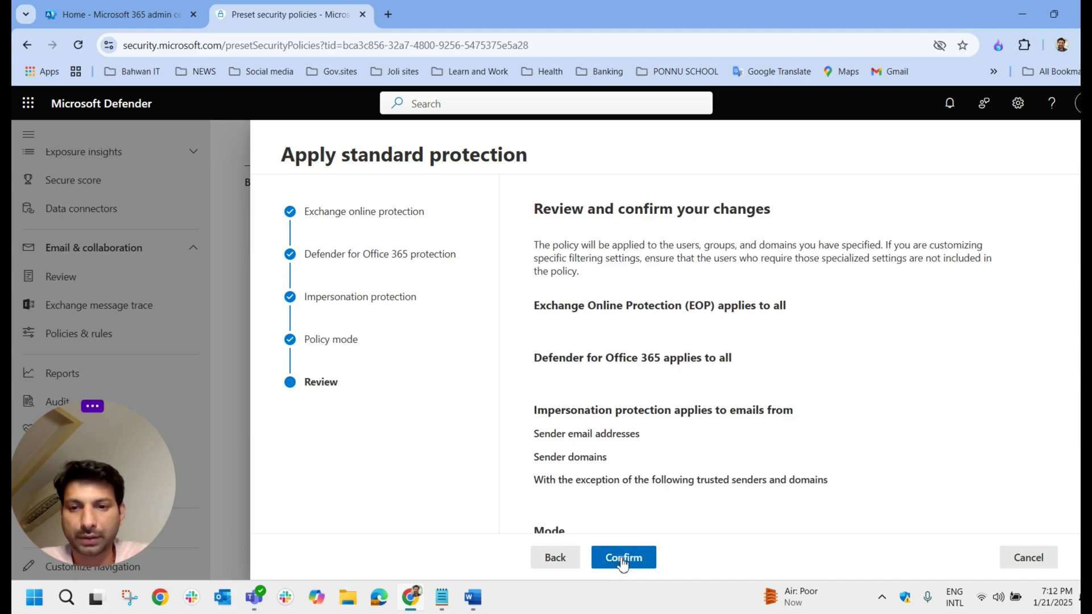
{"action": "left_click", "coordinate": [640, 562]}
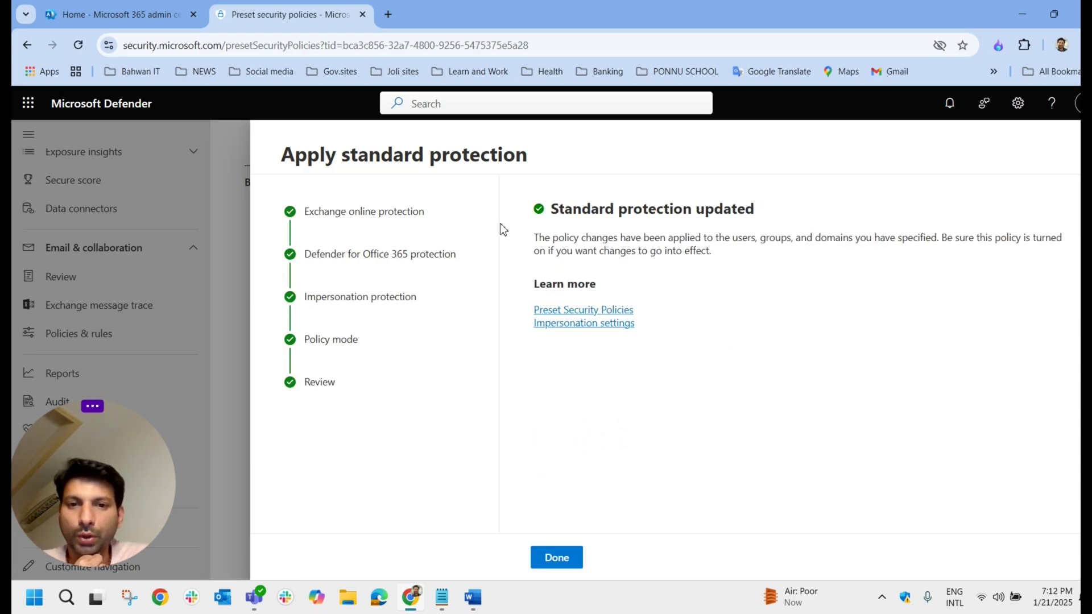
{"action": "left_click", "coordinate": [575, 559]}
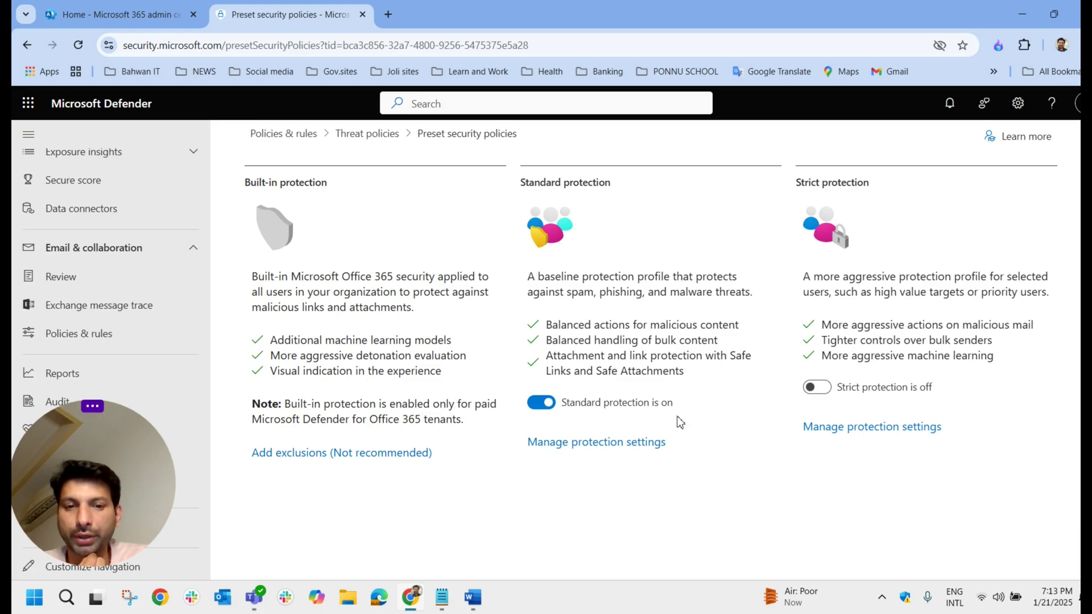
Inspect the Standard Preset Security Policy under Anti-phishing, and recheck Standard protection on the Preset security policies page
{"action": "left_click", "coordinate": [367, 133]}
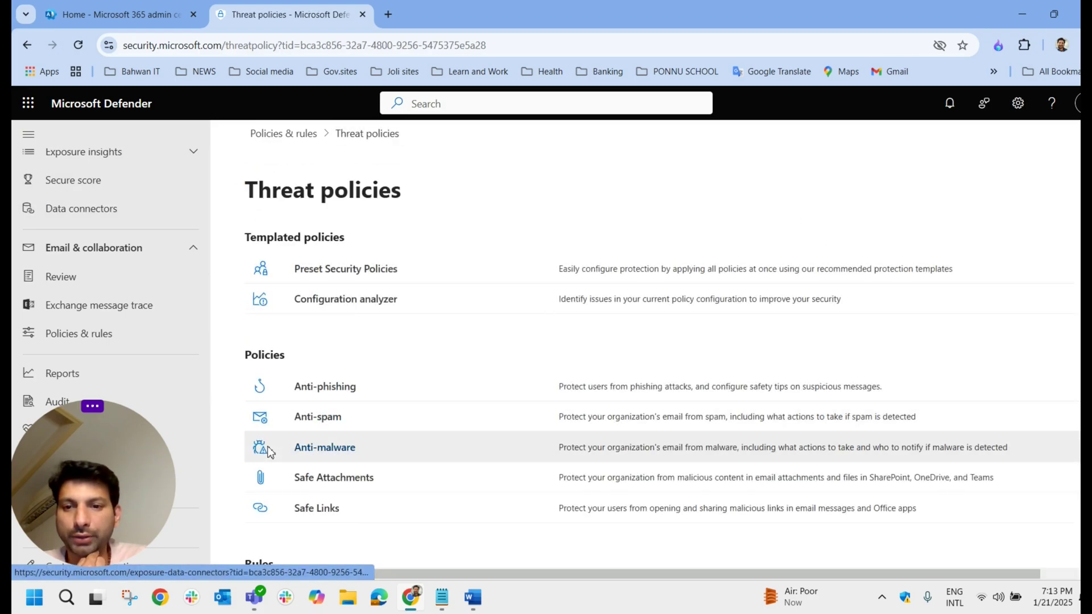
{"action": "left_click", "coordinate": [313, 392]}
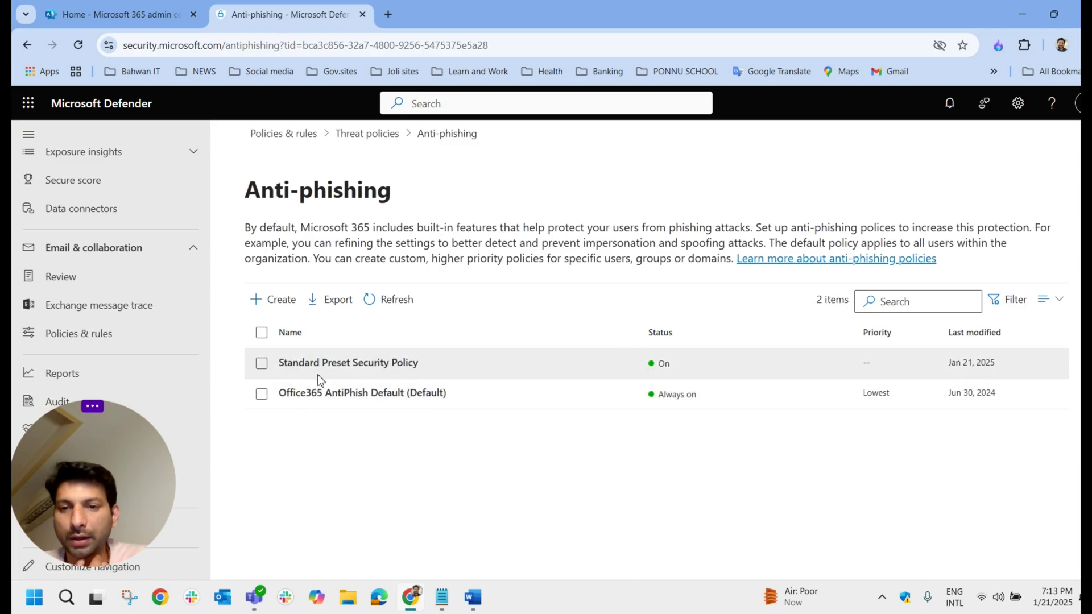
{"action": "left_click_drag", "start_coordinate": [674, 364], "coordinate": [622, 364]}
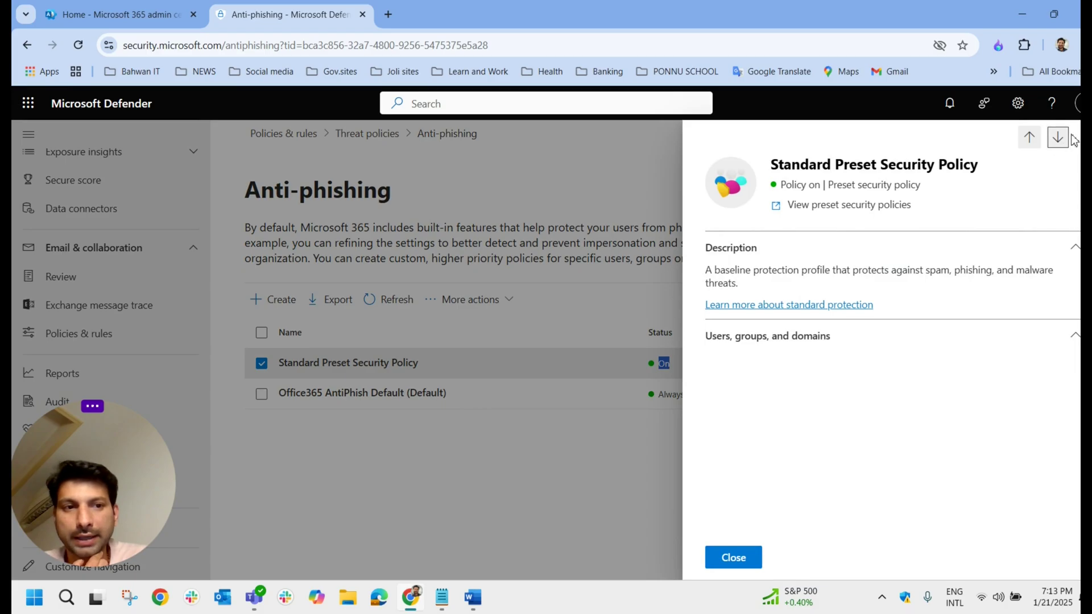
{"action": "left_click", "coordinate": [367, 133]}
{"action": "left_click", "coordinate": [366, 133]}
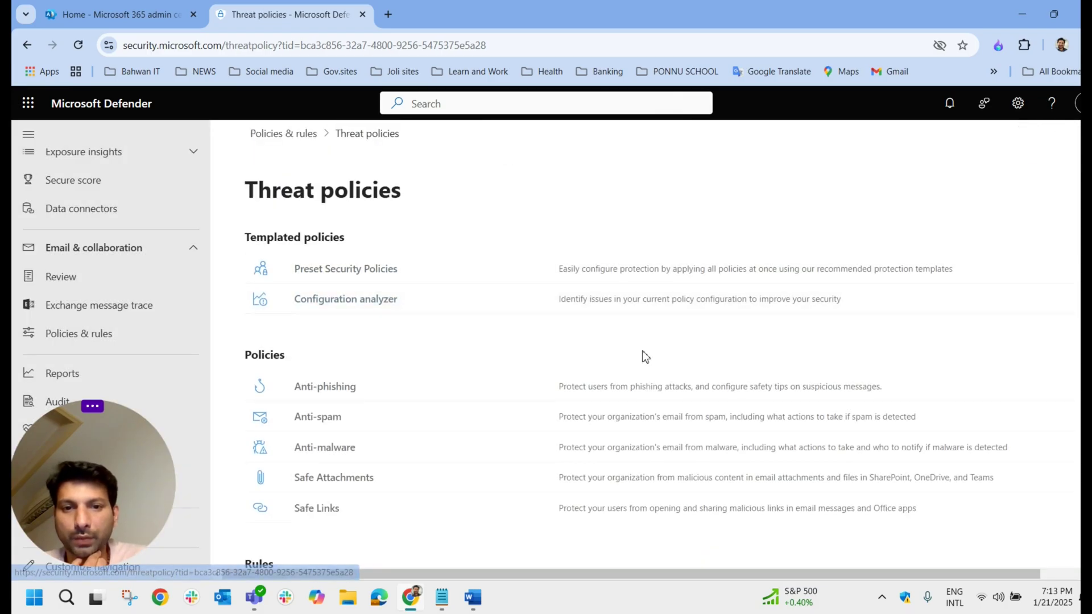
{"action": "left_click", "coordinate": [381, 270]}
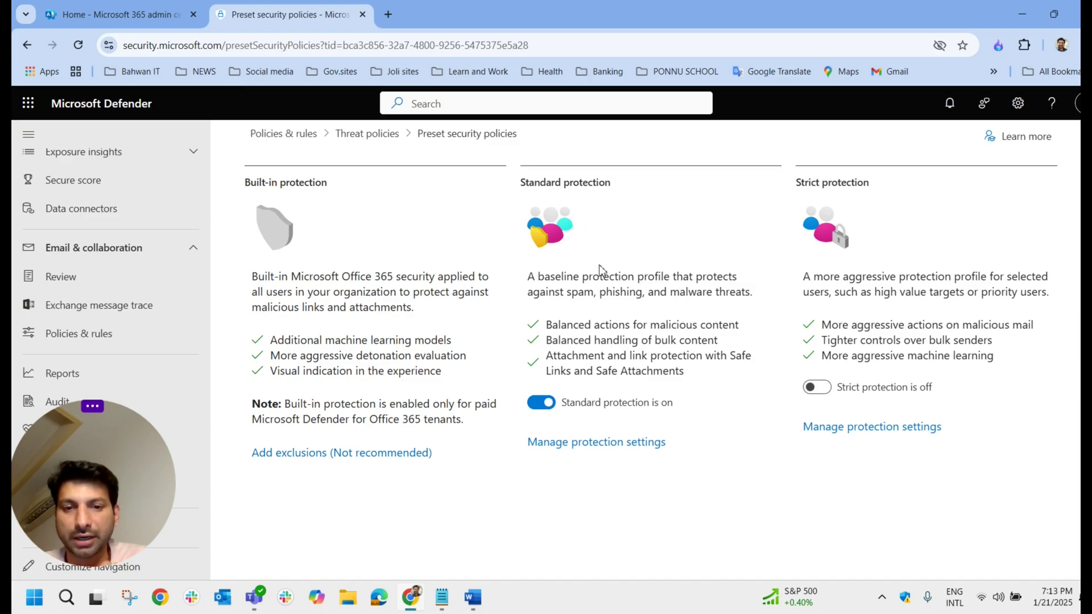
{"action": "left_click", "coordinate": [349, 137]}
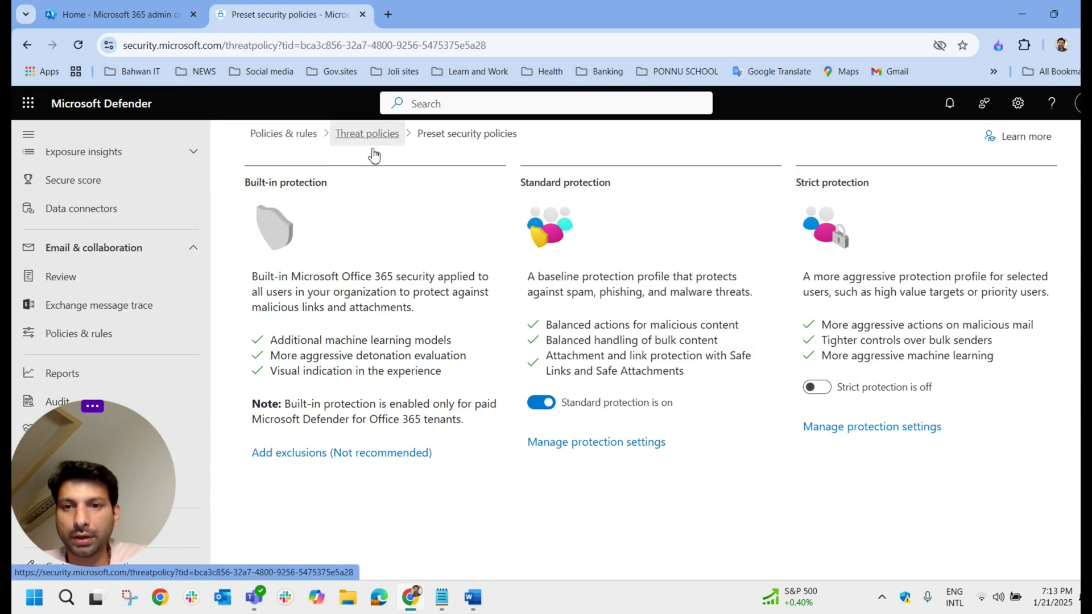
View the Standard Preset Security Policy's details under Anti-spam policies, and sort the policy list by name
{"action": "left_click", "coordinate": [309, 405]}
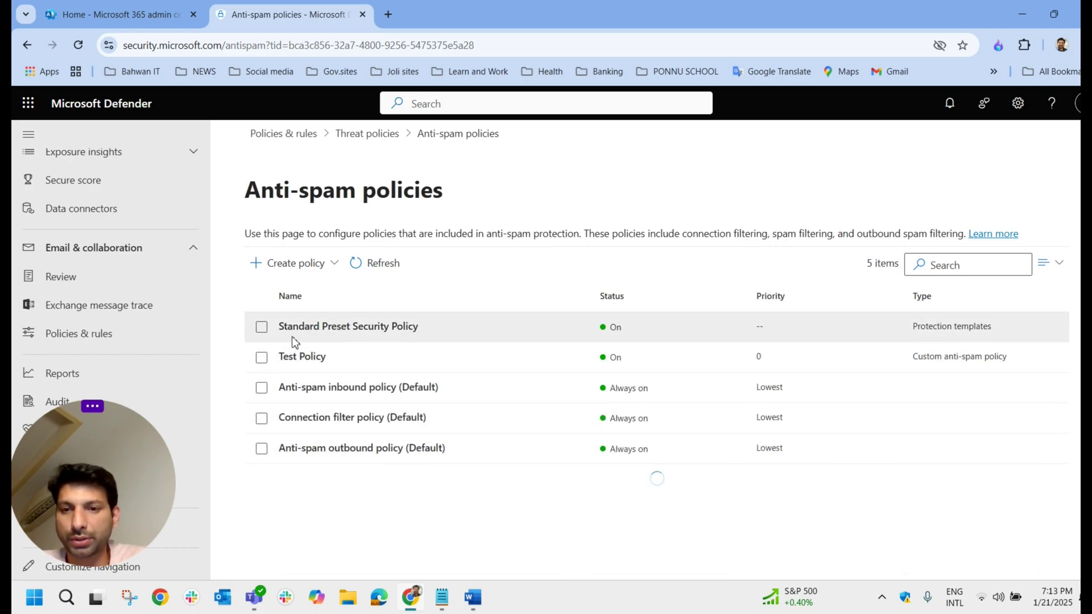
{"action": "left_click_drag", "start_coordinate": [435, 325], "coordinate": [279, 326]}
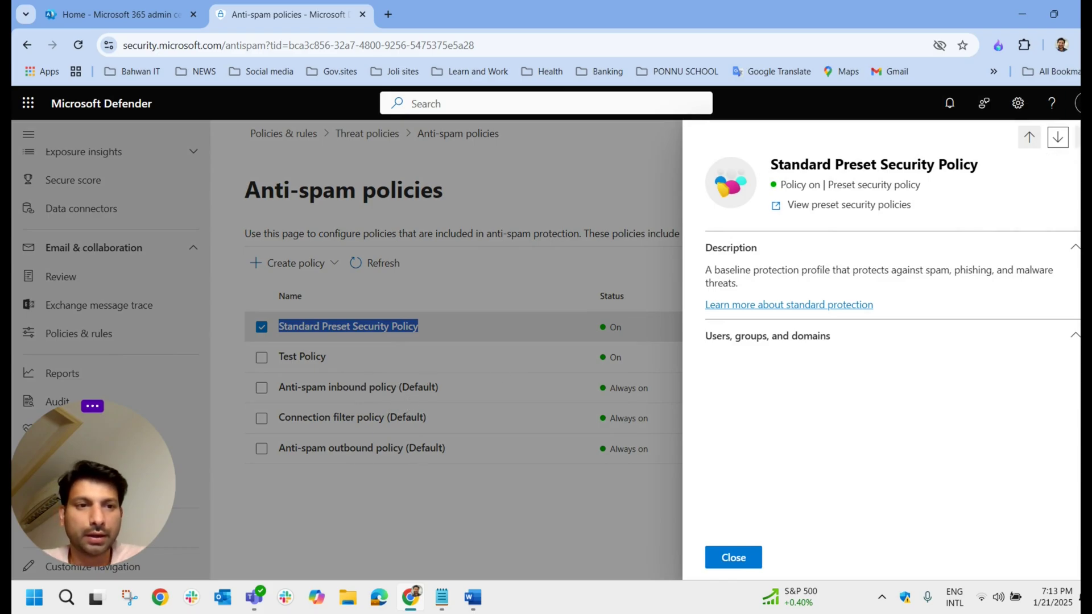
{"action": "left_click", "coordinate": [1076, 137]}
{"action": "left_click", "coordinate": [466, 290]}
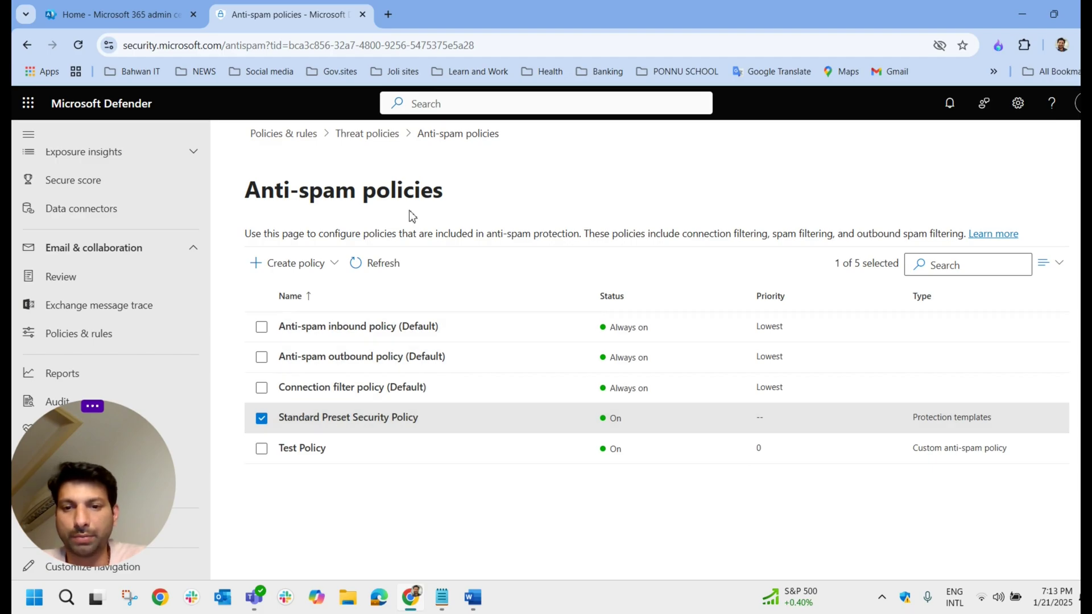
Start the strict protection setup in Preset Security Policies and apply Exchange Online Protection to specific recipients, adding one user by name
{"action": "left_click", "coordinate": [366, 137]}
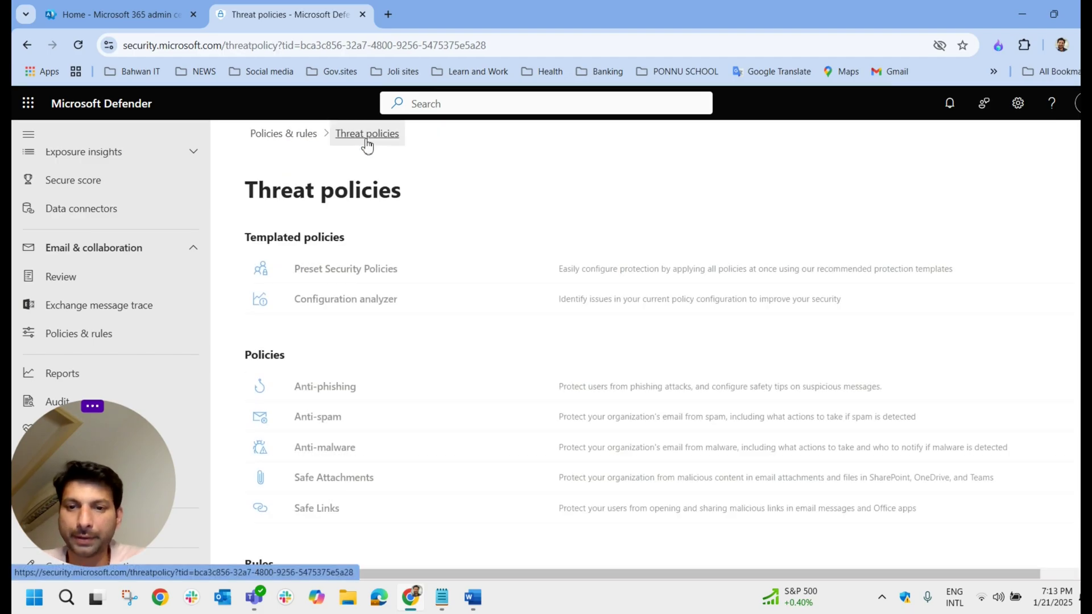
{"action": "left_click", "coordinate": [363, 268]}
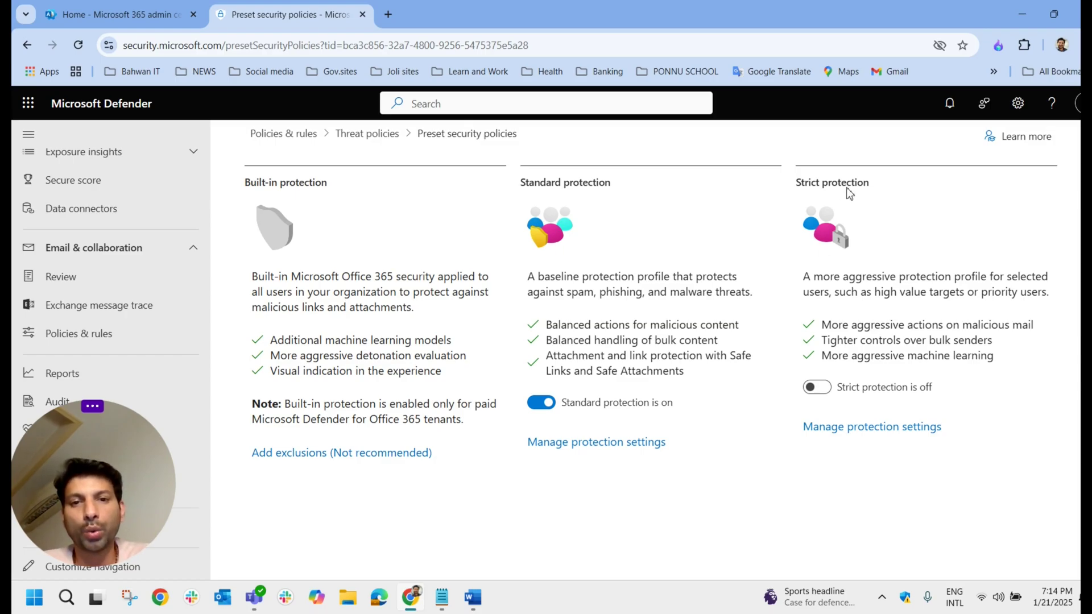
{"action": "left_click", "coordinate": [855, 434]}
{"action": "left_click", "coordinate": [589, 331]}
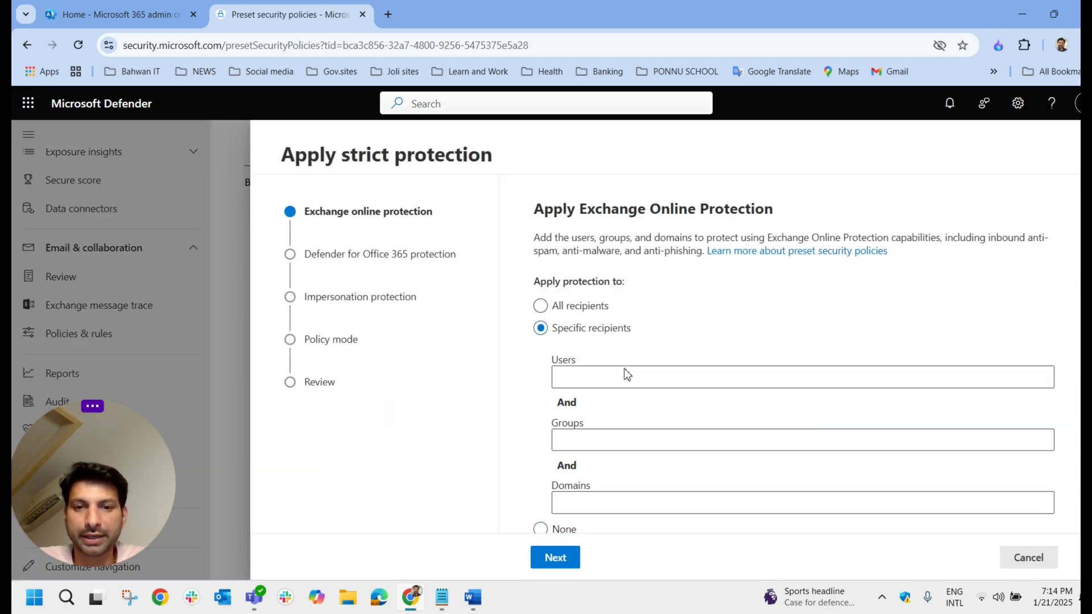
{"action": "left_click", "coordinate": [597, 441]}
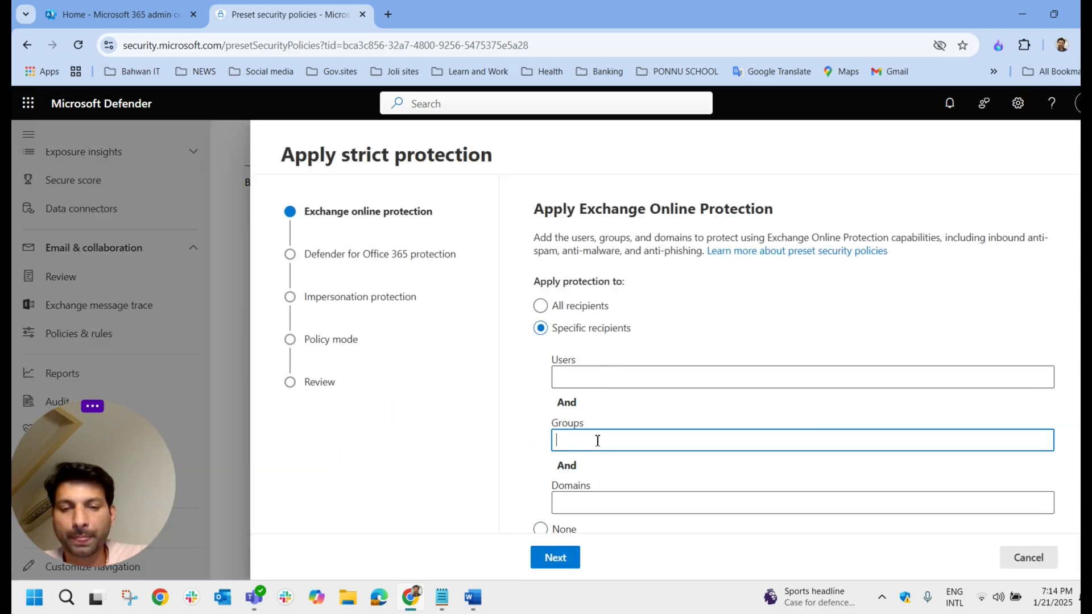
{"action": "left_click", "coordinate": [599, 382]}
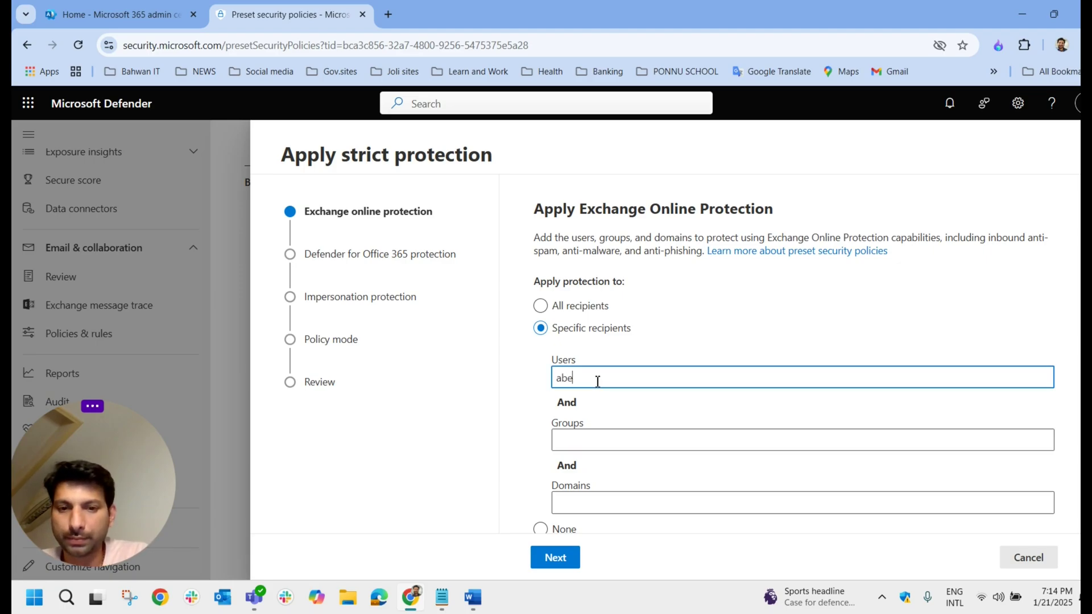
{"action": "key", "text": "Return"}
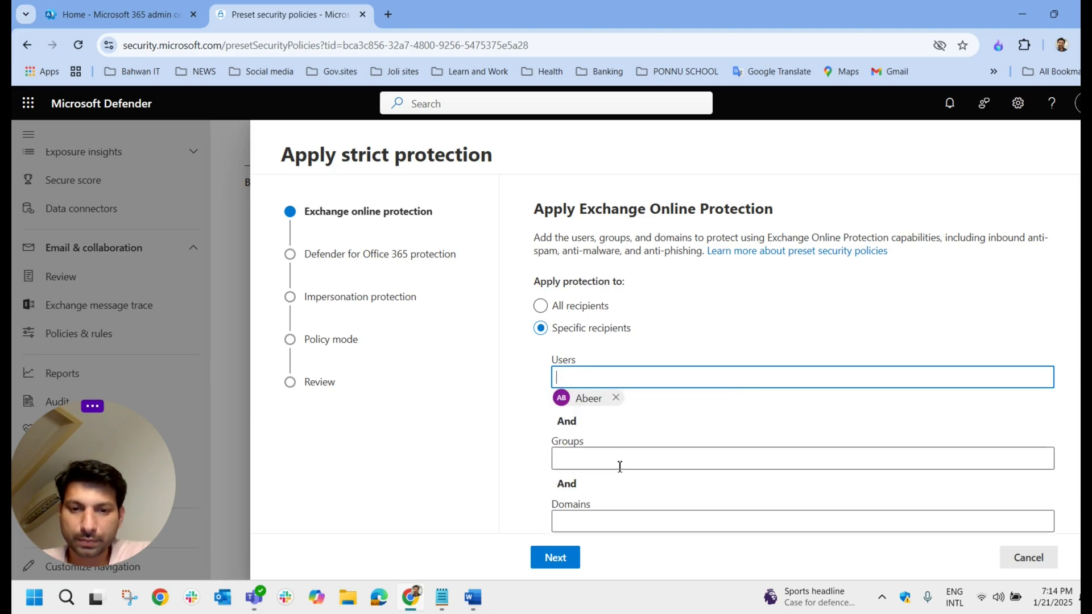
{"action": "left_click", "coordinate": [545, 566]}
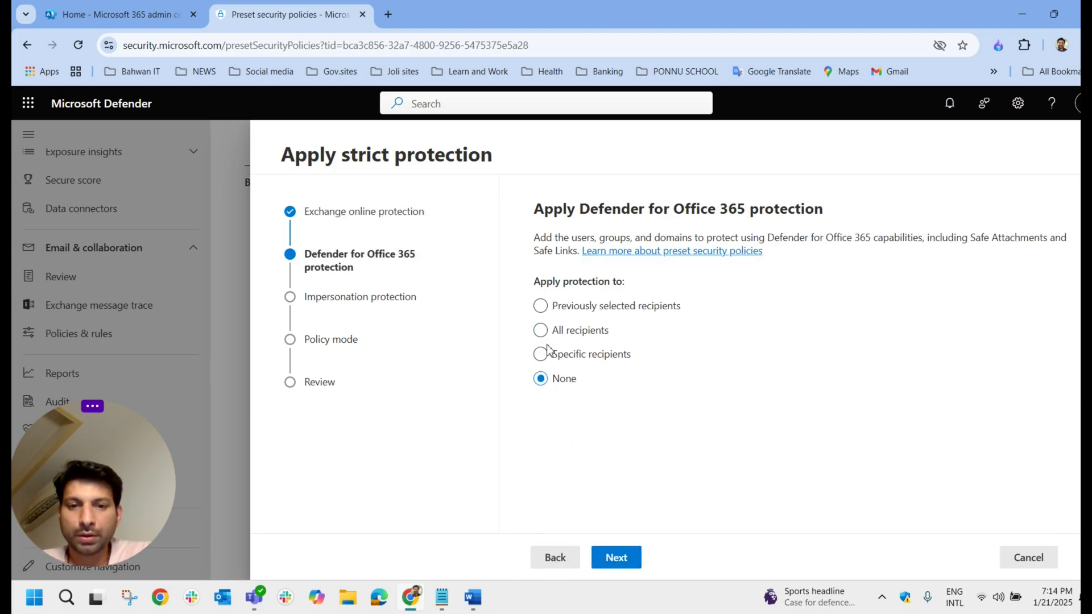
Apply Defender for Office 365 protection to the previously selected recipients, and complete the strict protection setup with the policy turned on
{"action": "left_click", "coordinate": [586, 310]}
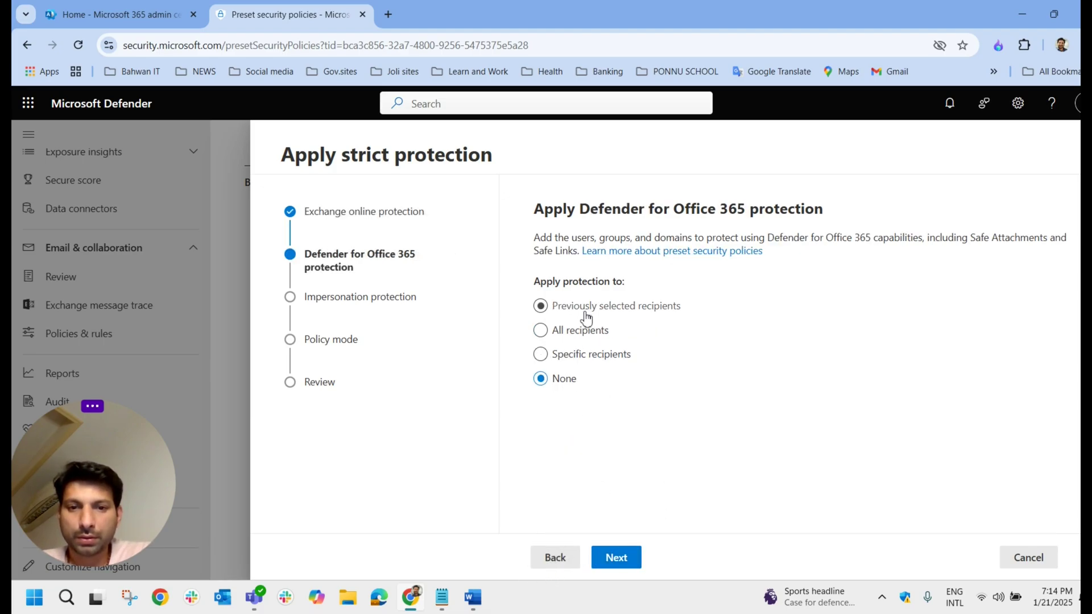
{"action": "left_click", "coordinate": [616, 557]}
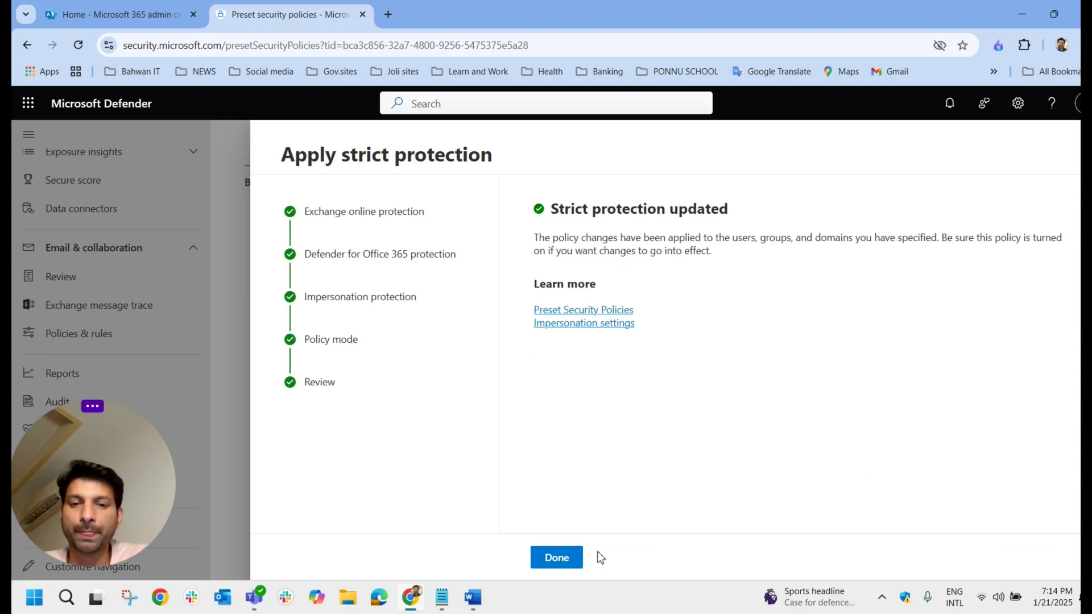
{"action": "left_click", "coordinate": [572, 557]}
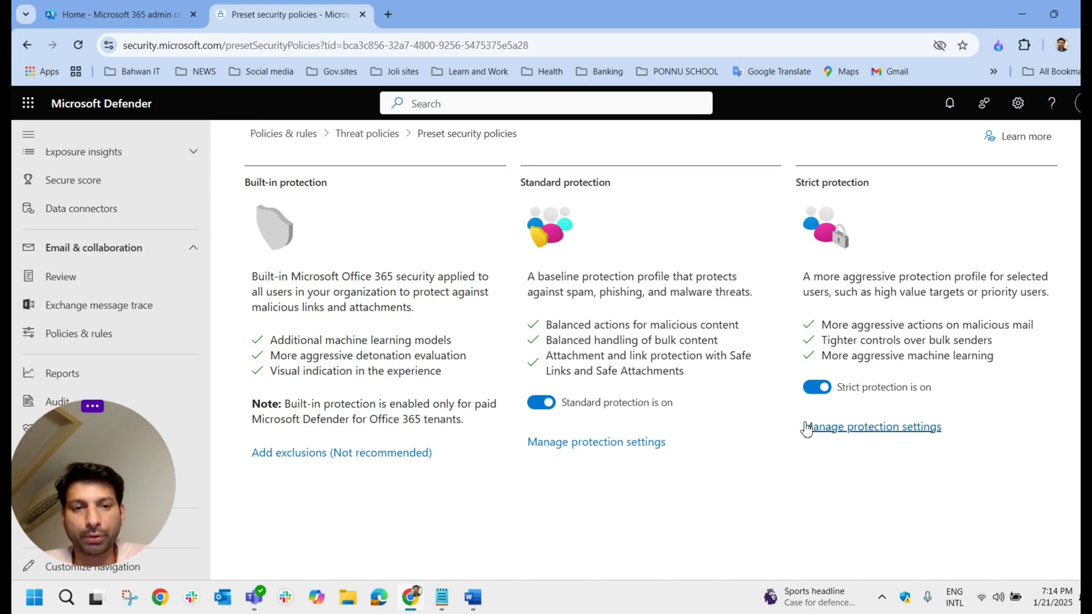
Check the Anti-phishing policy list for the Strict Preset Security Policy, and return to the Threat policies page
{"action": "left_click", "coordinate": [366, 134]}
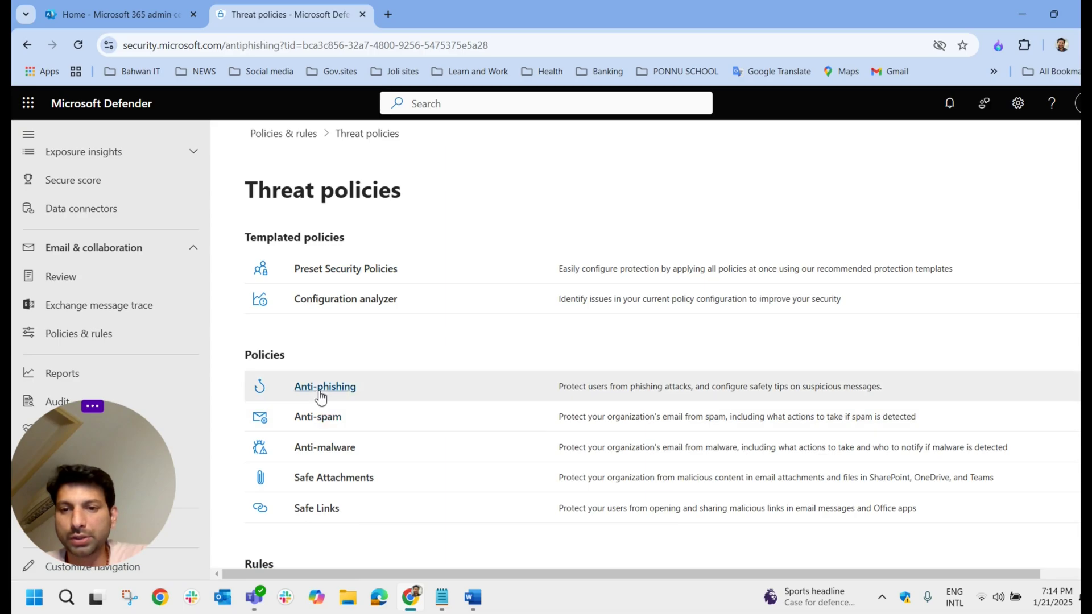
{"action": "left_click", "coordinate": [353, 388]}
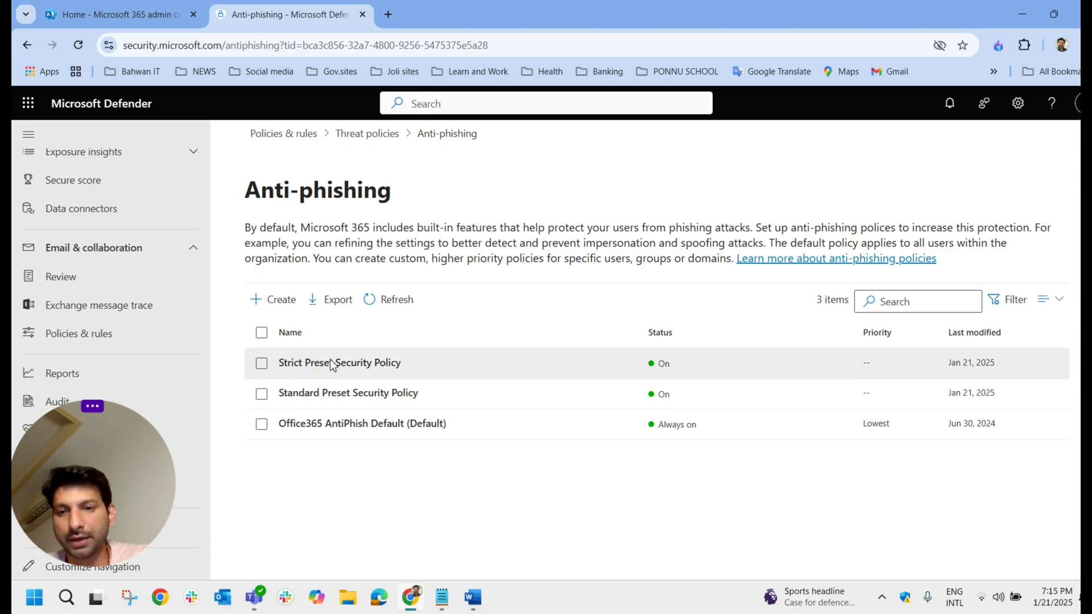
{"action": "key", "text": "alt+Left"}
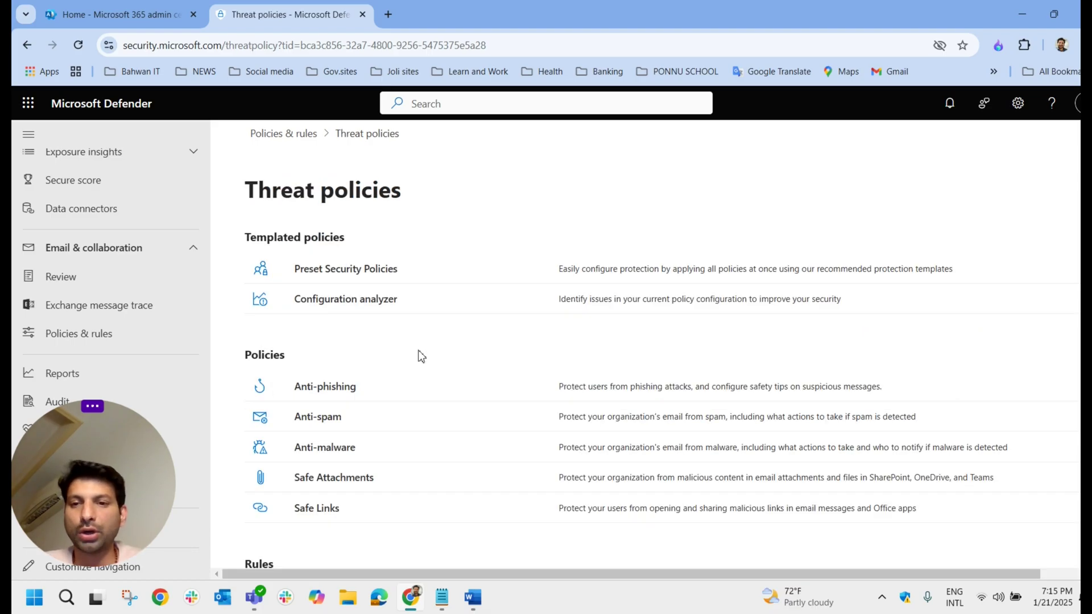